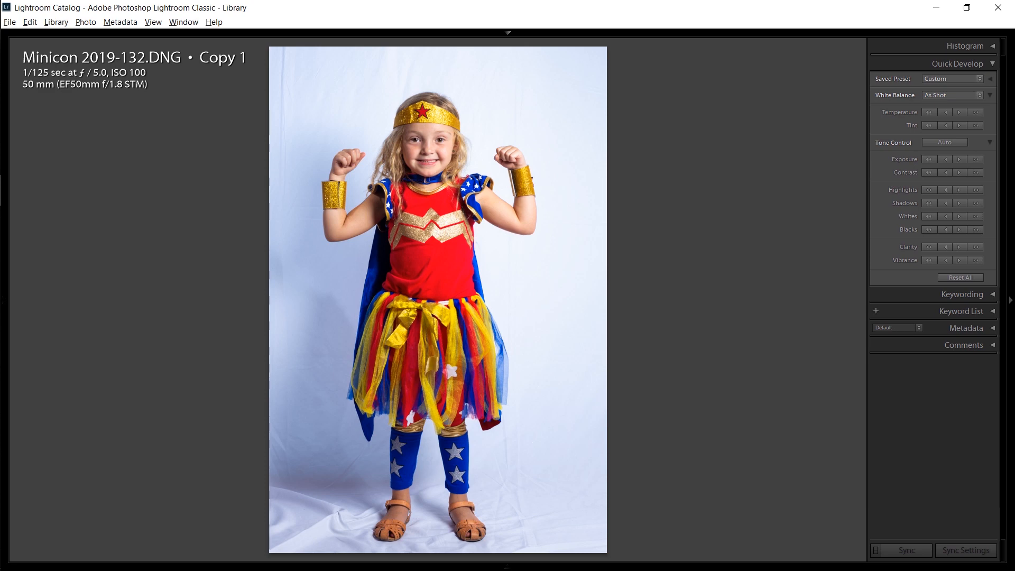
# Open the photo for developing and set the Basic exposure to +0.30 and shadows to +6
pyautogui.press('d')
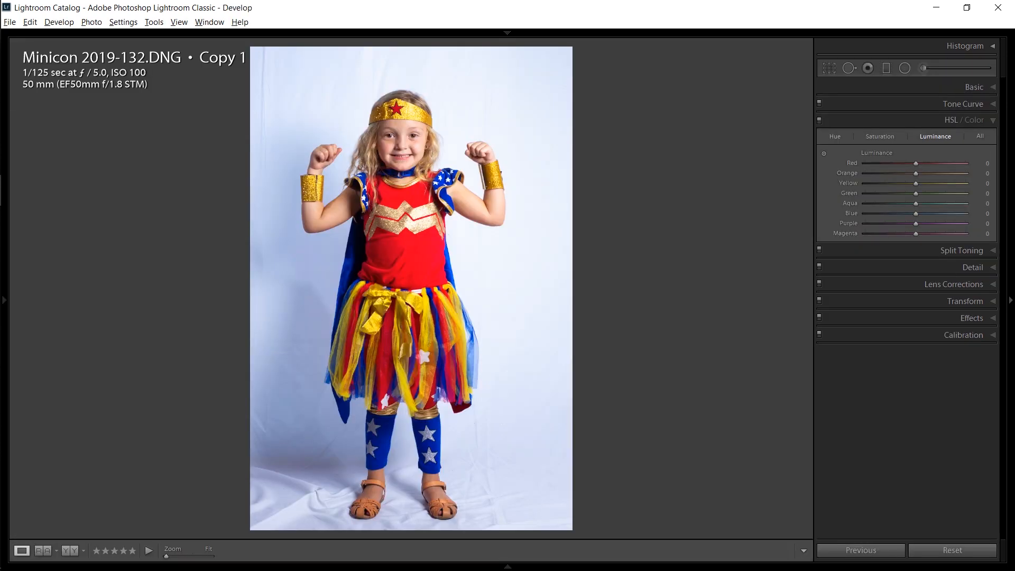
pyautogui.hotkey('ctrl', '1')
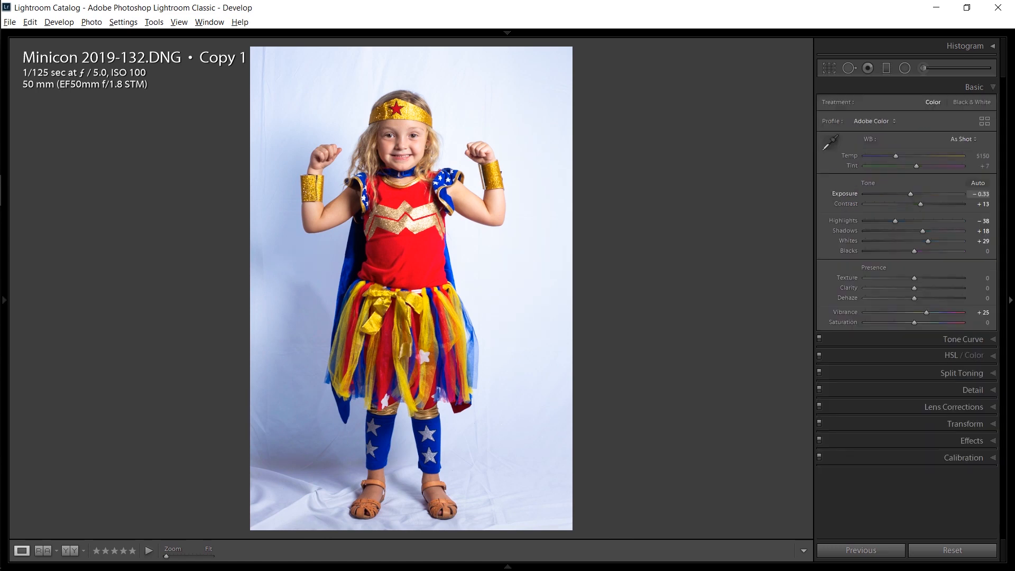
pyautogui.moveTo(910, 194); pyautogui.dragTo(915, 194)
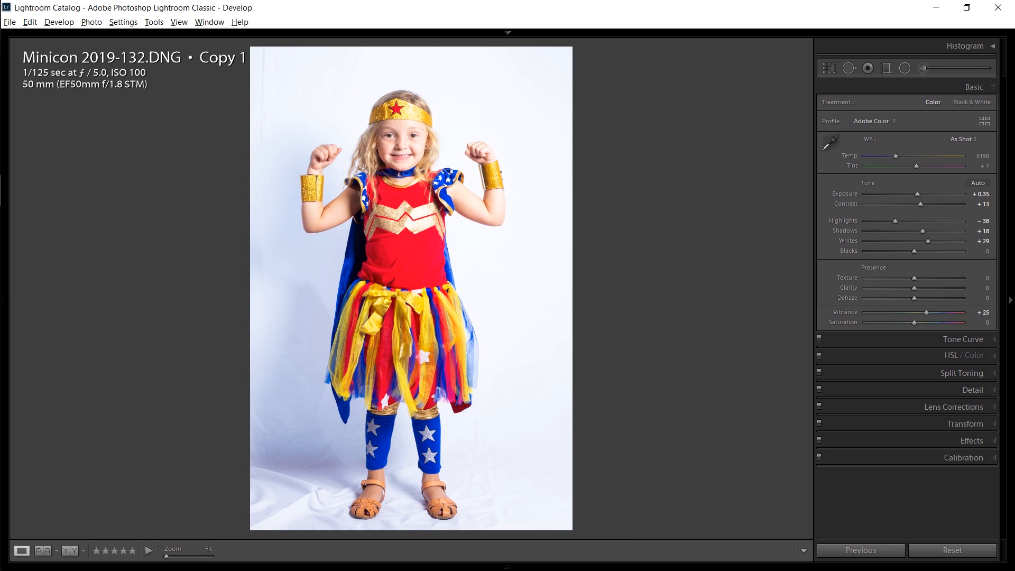
pyautogui.moveTo(917, 194)
pyautogui.mouseDown()
pyautogui.moveTo(943, 194)
pyautogui.moveTo(917, 194)
pyautogui.mouseUp()
pyautogui.moveTo(922, 231); pyautogui.dragTo(917, 231)
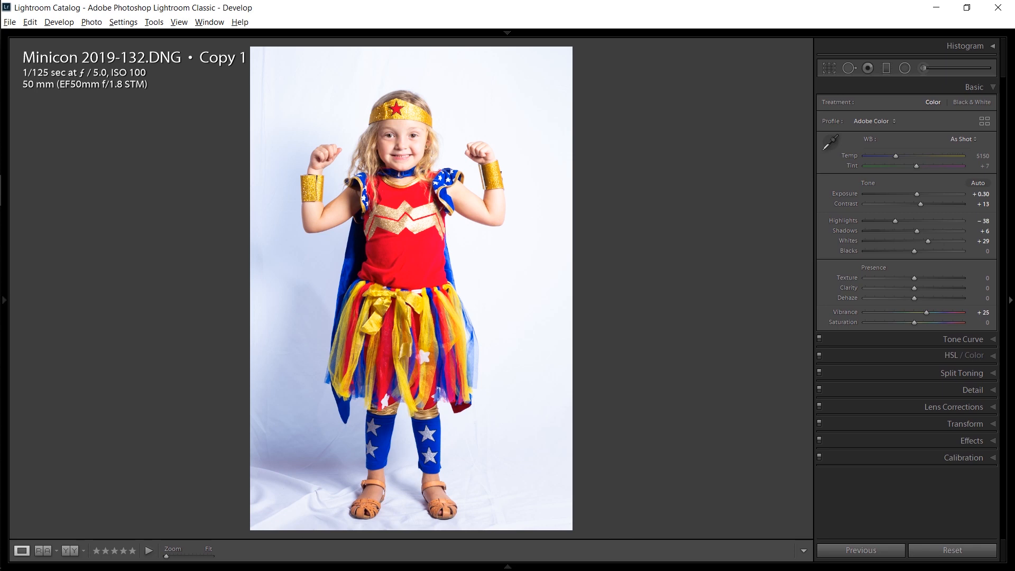
# Start an adjustment brush with exposure 0.76, whites 19 and saturation -23
pyautogui.press('k')
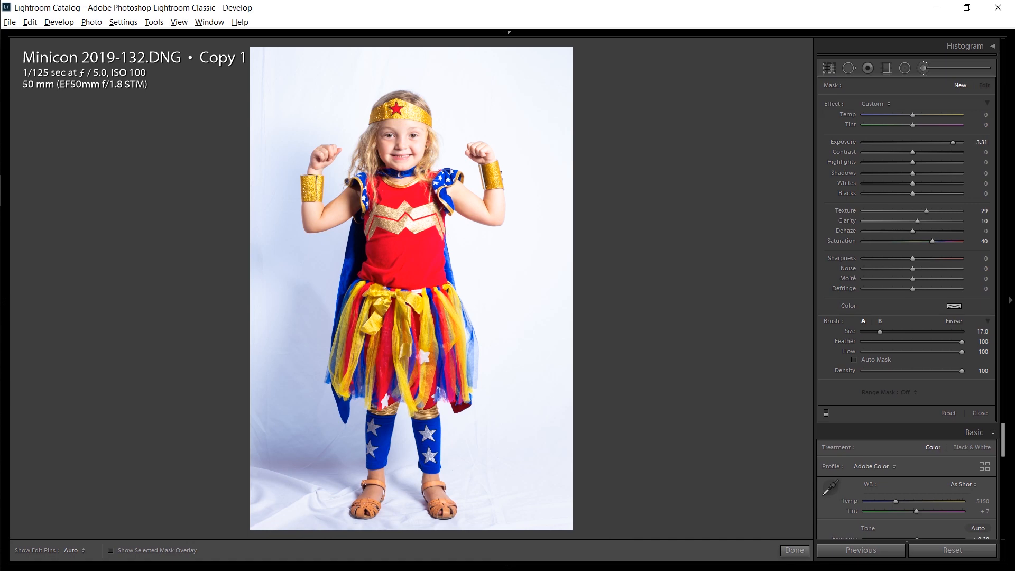
pyautogui.click(922, 142)
pyautogui.click(921, 184)
pyautogui.moveTo(932, 241); pyautogui.dragTo(901, 241)
# Try brushing over the girl and the surrounding backdrop without Auto Mask, and undo the stroke
pyautogui.press('h')
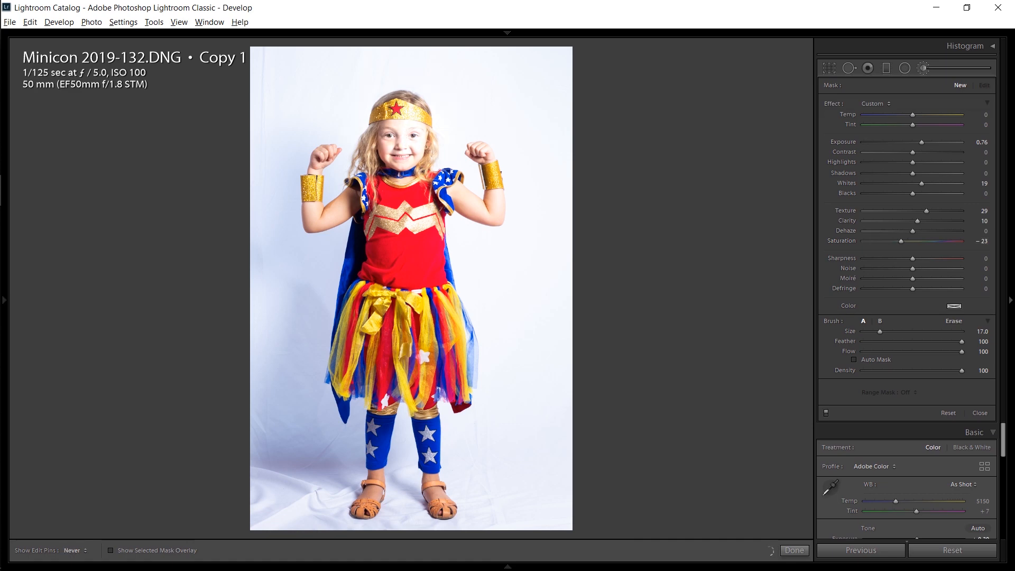
pyautogui.press('h')
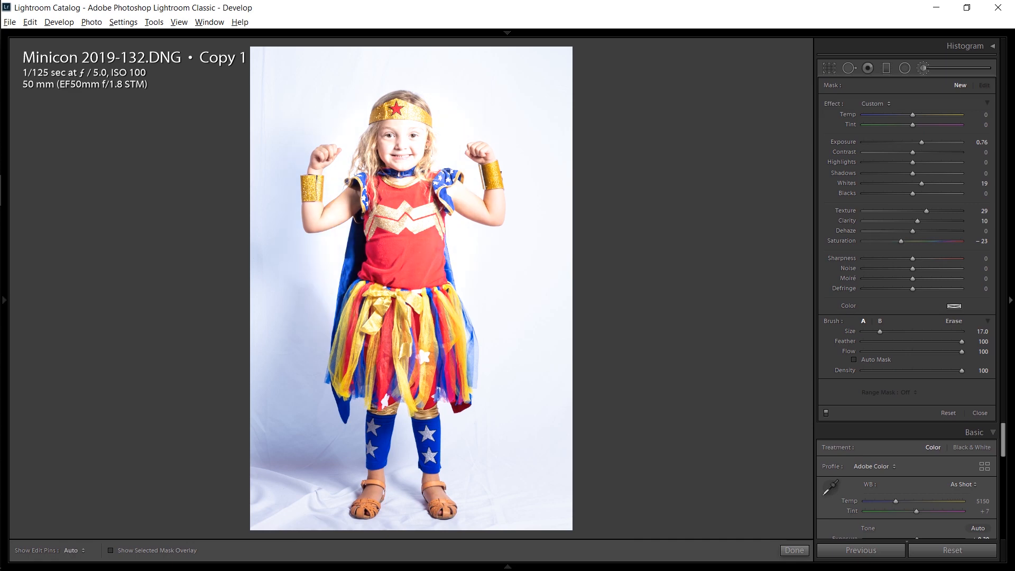
pyautogui.hotkey('ctrl', 'z')
# Brighten the backdrop around the girl's body and feet using a size 12 adjustment brush with Auto Mask enabled
pyautogui.press('[')
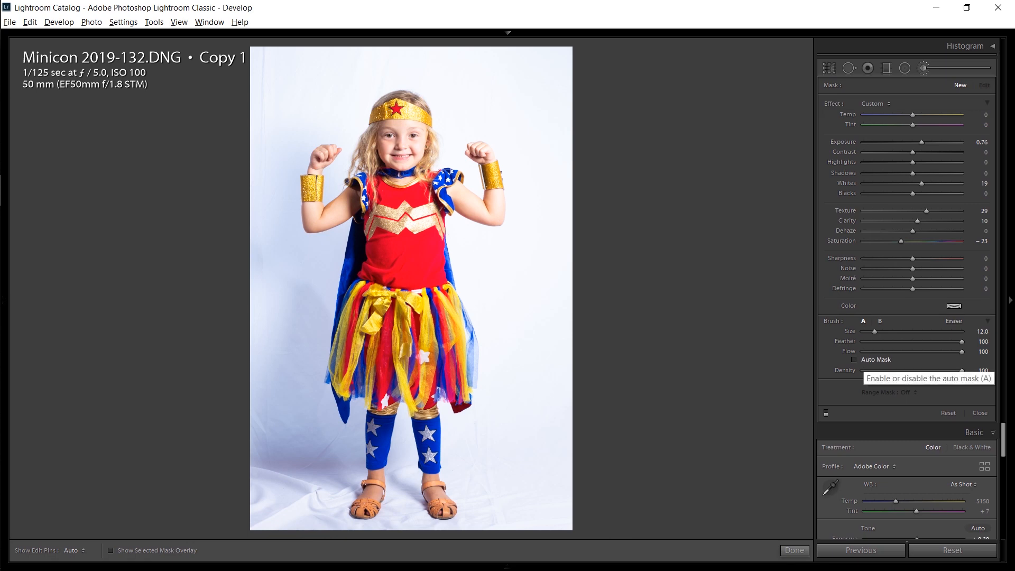
pyautogui.press('a')
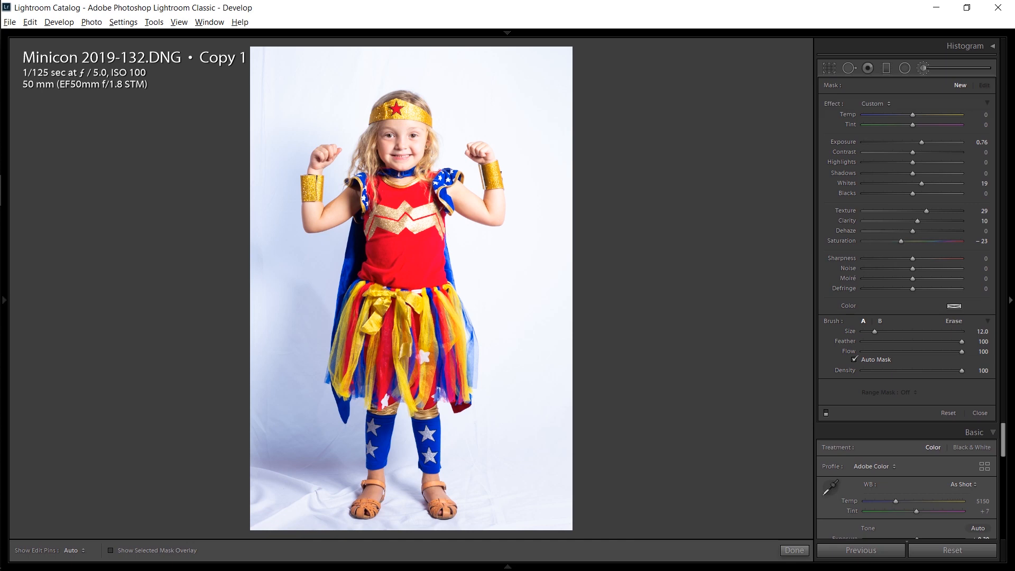
pyautogui.click(316, 257)
pyautogui.press('h')
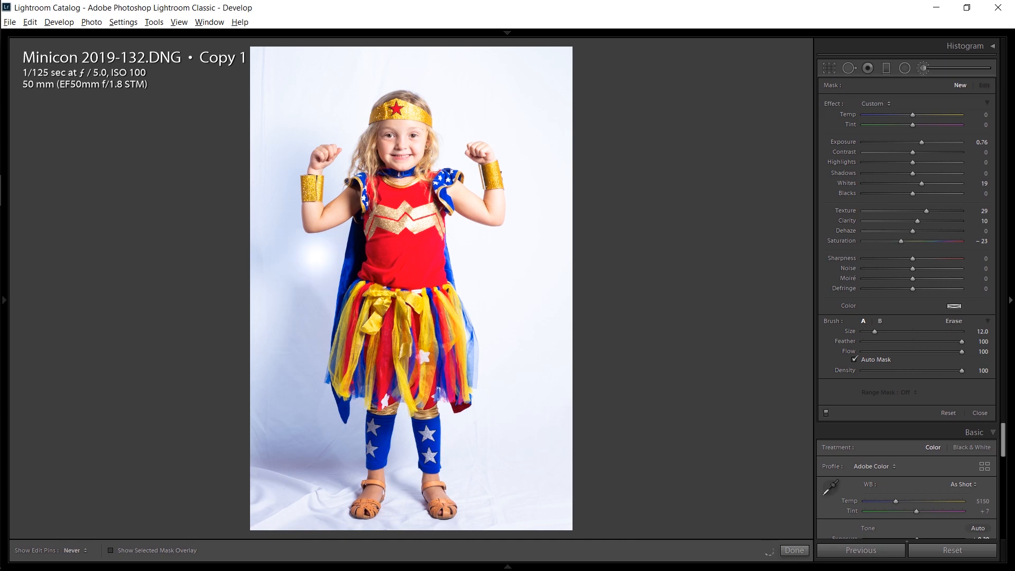
pyautogui.moveTo(316, 264)
pyautogui.mouseDown()
pyautogui.moveTo(303, 402)
pyautogui.moveTo(286, 328)
pyautogui.moveTo(328, 238)
pyautogui.moveTo(283, 233)
pyautogui.moveTo(280, 191)
pyautogui.moveTo(301, 132)
pyautogui.mouseUp()
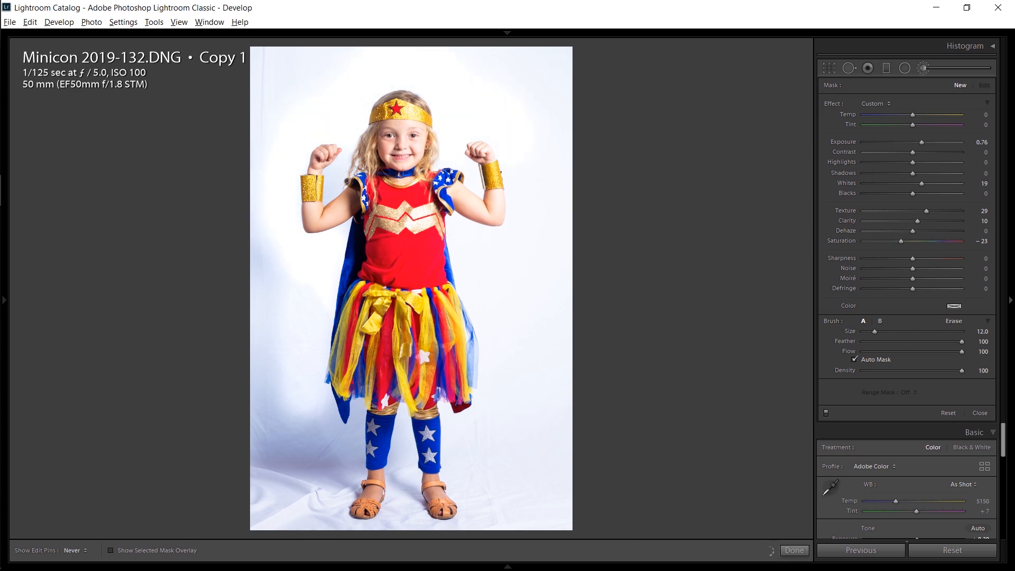
pyautogui.moveTo(476, 341)
pyautogui.mouseDown()
pyautogui.moveTo(500, 399)
pyautogui.moveTo(446, 455)
pyautogui.moveTo(478, 510)
pyautogui.moveTo(407, 519)
pyautogui.moveTo(403, 418)
pyautogui.mouseUp()
pyautogui.moveTo(392, 460)
pyautogui.mouseDown()
pyautogui.moveTo(381, 520)
pyautogui.moveTo(350, 523)
pyautogui.moveTo(310, 492)
pyautogui.moveTo(342, 475)
pyautogui.moveTo(342, 415)
pyautogui.moveTo(360, 404)
pyautogui.moveTo(318, 470)
pyautogui.moveTo(288, 418)
pyautogui.moveTo(296, 486)
pyautogui.moveTo(277, 423)
pyautogui.moveTo(267, 259)
pyautogui.moveTo(269, 454)
pyautogui.mouseUp()
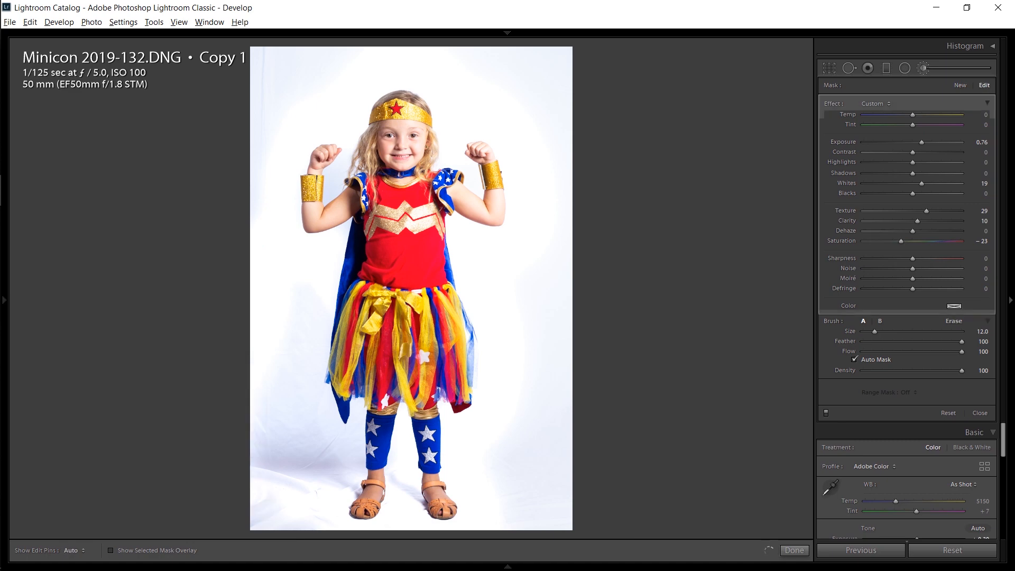
pyautogui.press('h')
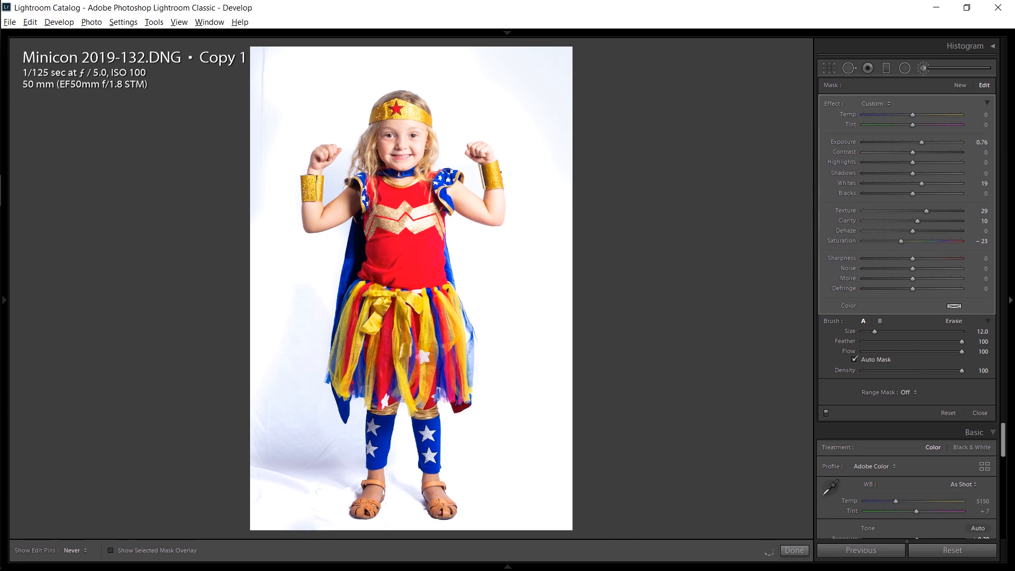
pyautogui.press('h')
# Turn Auto Mask off and brush freely over the raised arm and backdrop on the photo's right side
pyautogui.press('a')
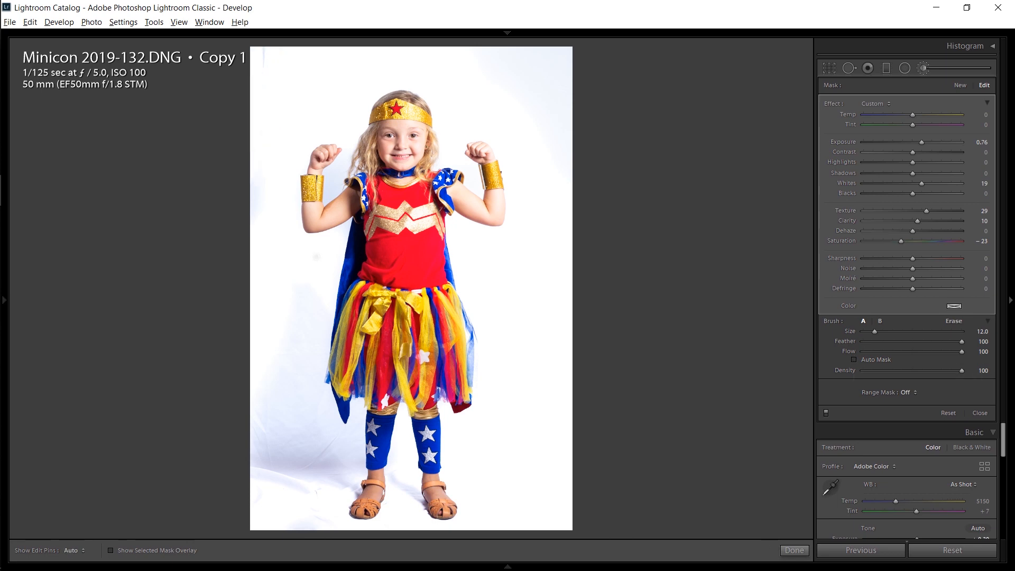
pyautogui.press('h')
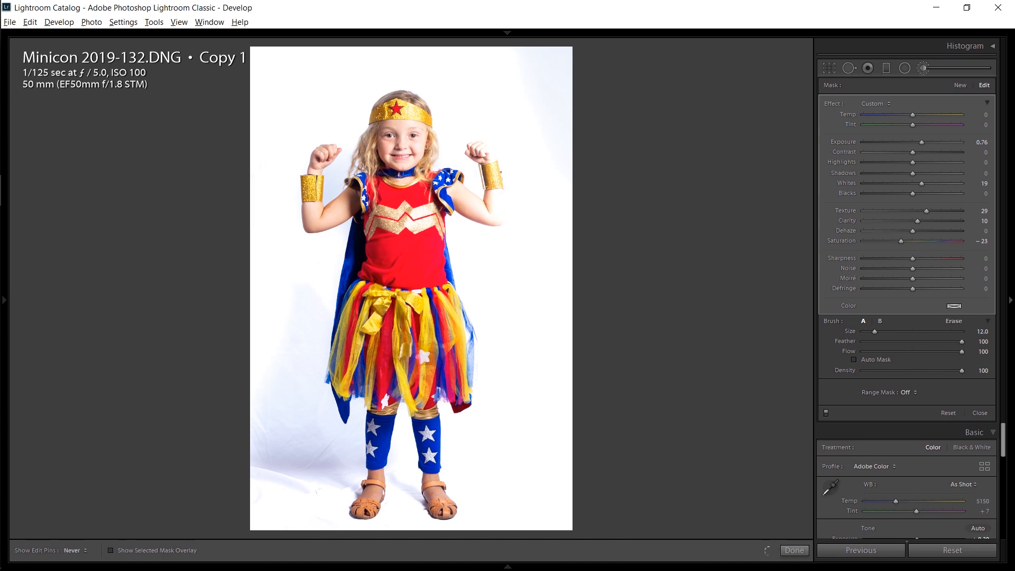
pyautogui.press('h')
# Re-enable Auto Mask, brush the backdrop beside the wrist on the photo's left, and reduce the brush size to 6
pyautogui.press('a')
pyautogui.moveTo(335, 169); pyautogui.dragTo(336, 203)
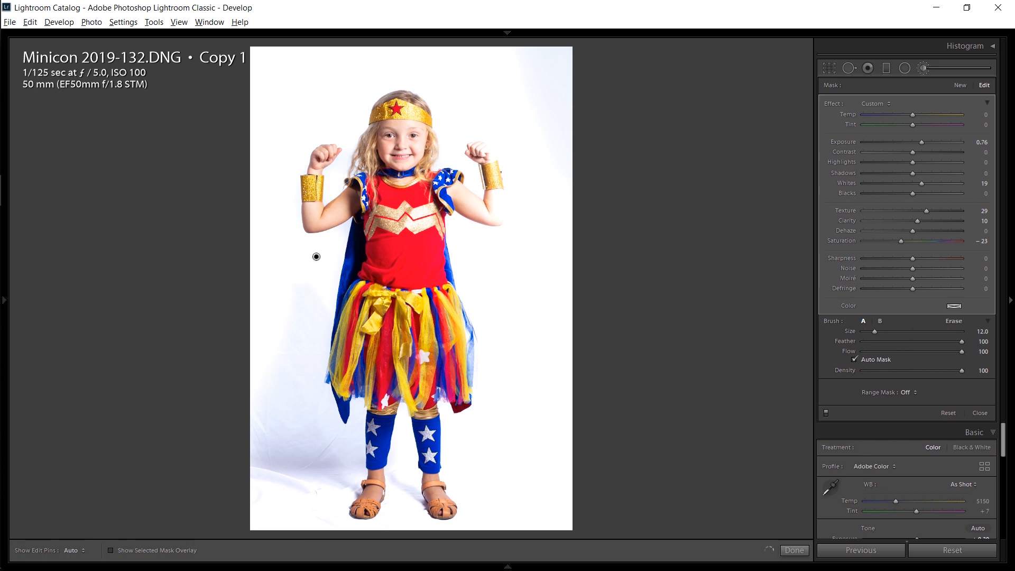
pyautogui.press('[')
pyautogui.press('[')
pyautogui.press('[')
pyautogui.press('[')
# Show the selected mask overlay and paint the missed upper-right corner of the backdrop with a size 12 brush
pyautogui.press('o')
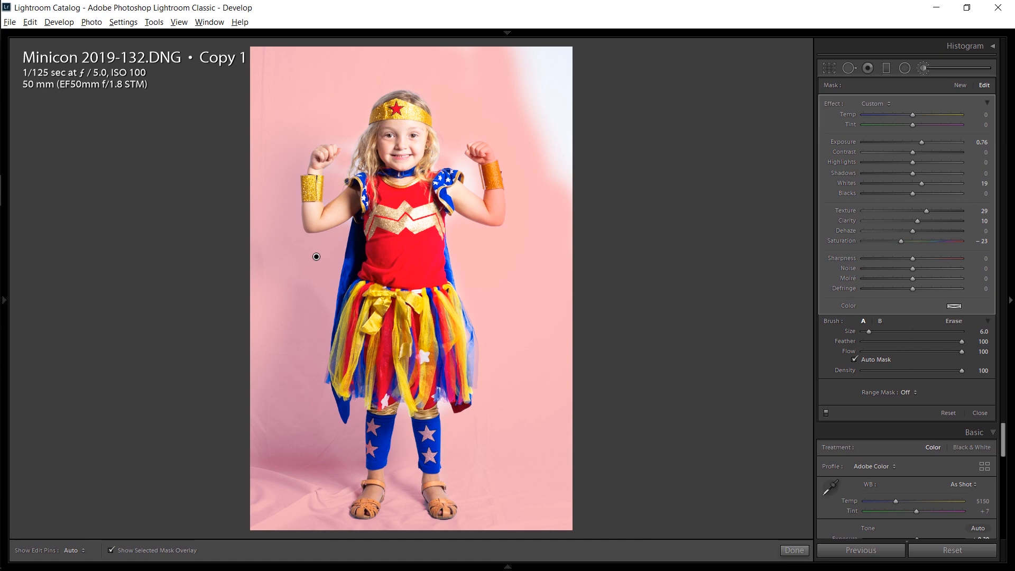
pyautogui.press(']')
pyautogui.press(']')
pyautogui.press('h')
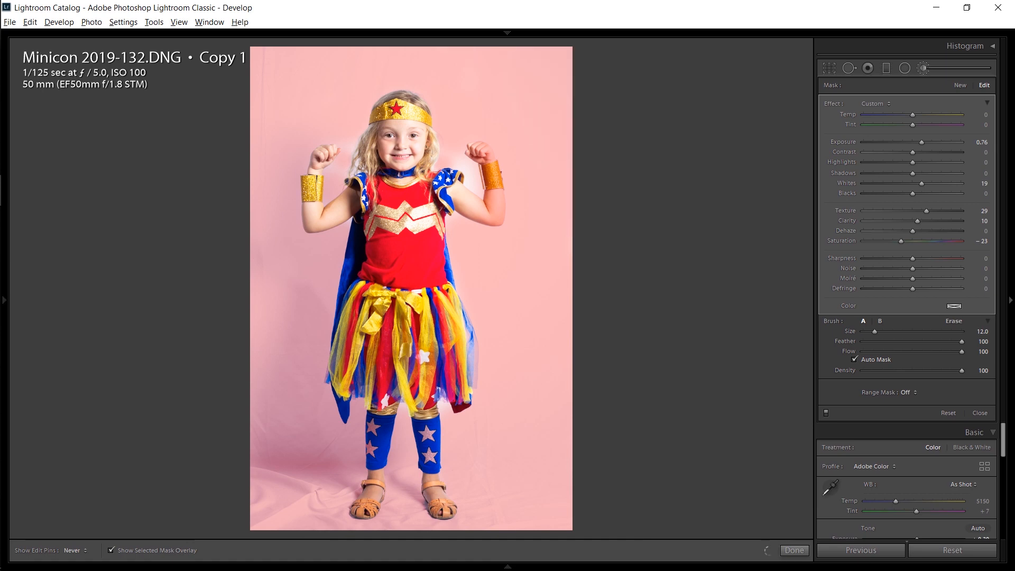
pyautogui.press('h')
# Erase the mask from the arm, cuff and hand on the photo's right with a size 3.3 eraser, and undo the last stroke
pyautogui.press('alt')
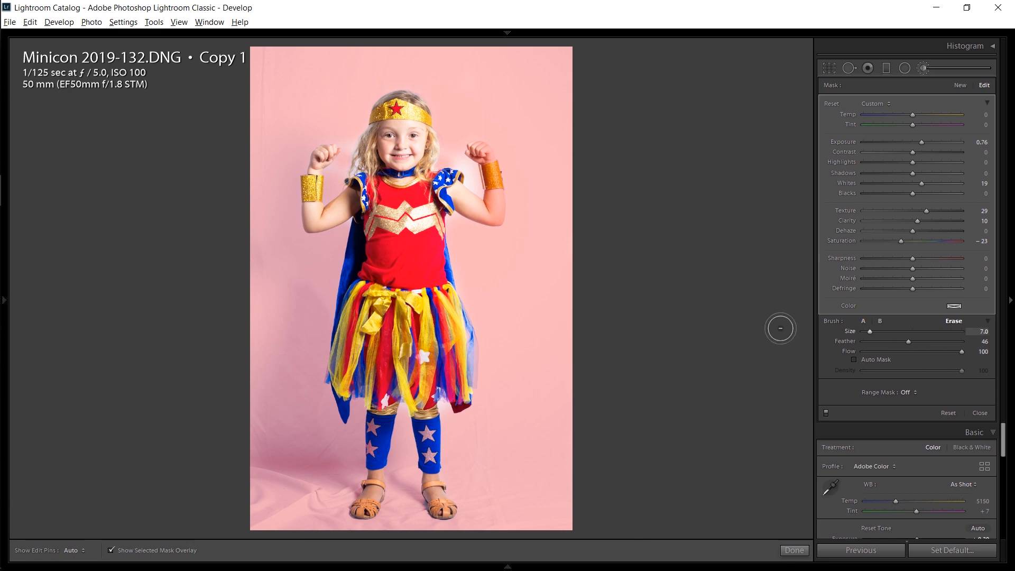
pyautogui.scroll(-5, 781, 328)
pyautogui.press('h')
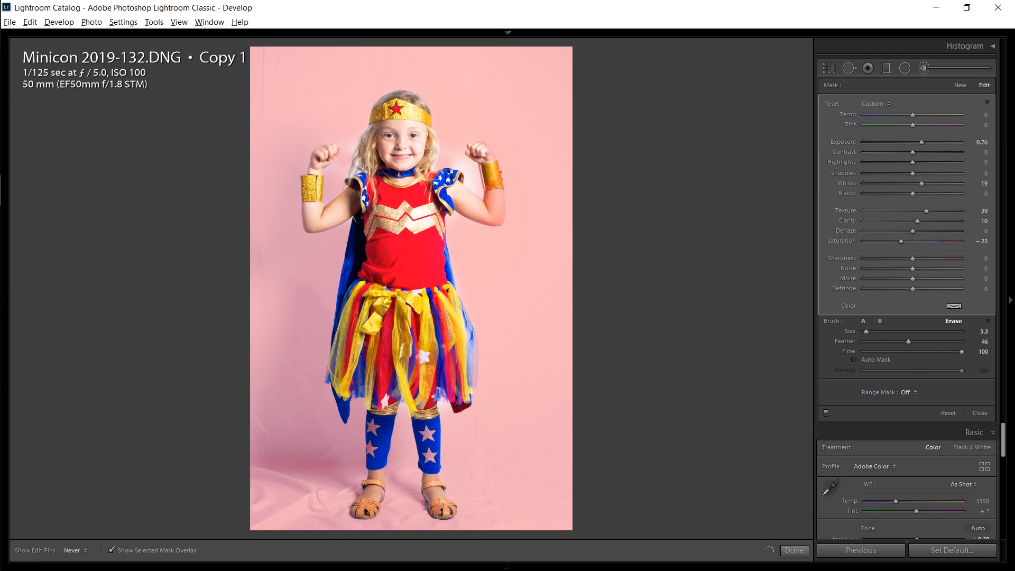
pyautogui.moveTo(497, 183)
pyautogui.mouseDown()
pyautogui.moveTo(492, 220)
pyautogui.moveTo(478, 215)
pyautogui.moveTo(500, 212)
pyautogui.moveTo(485, 142)
pyautogui.mouseUp()
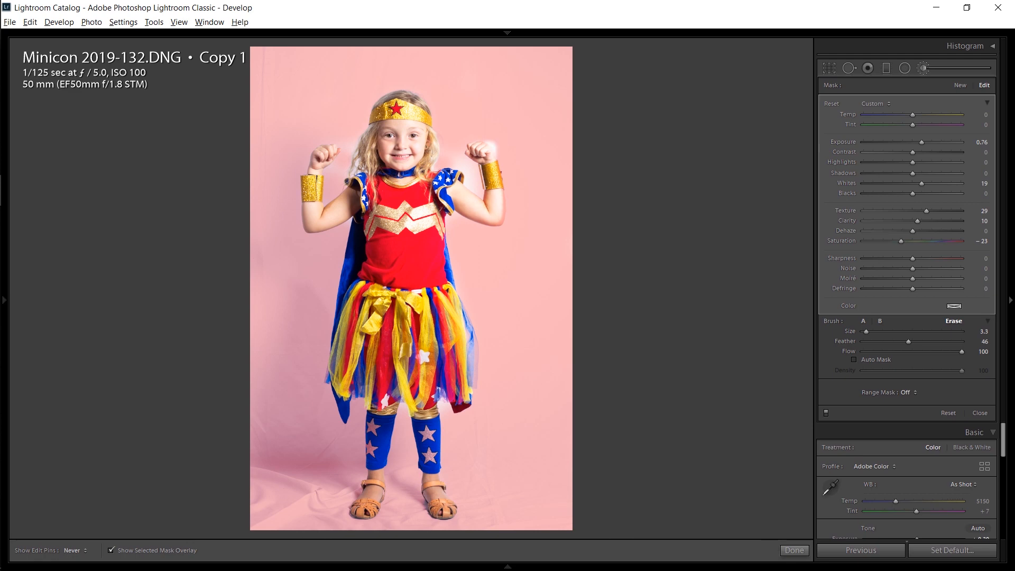
pyautogui.press('alt')
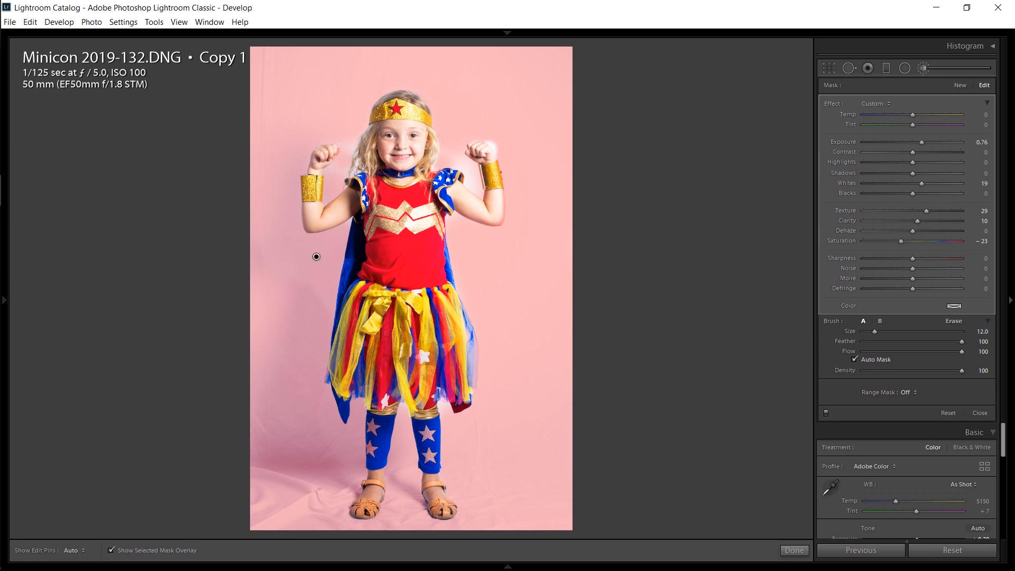
pyautogui.hotkey('ctrl', 'z')
# Fill the unmasked backdrop fringe between the starred sleeve and the raised arm on the photo's right
pyautogui.press('z')
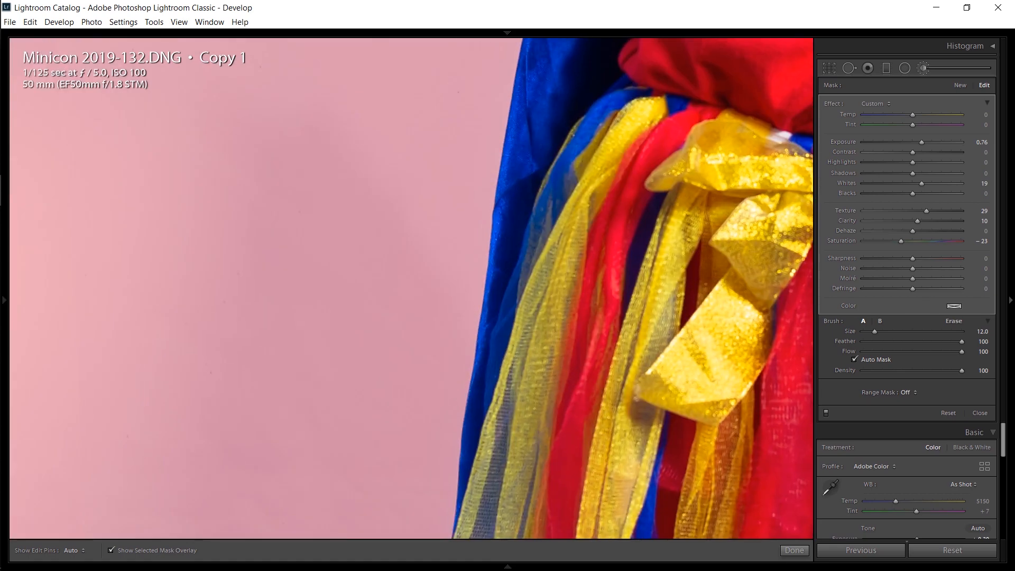
pyautogui.moveTo(4, 185)
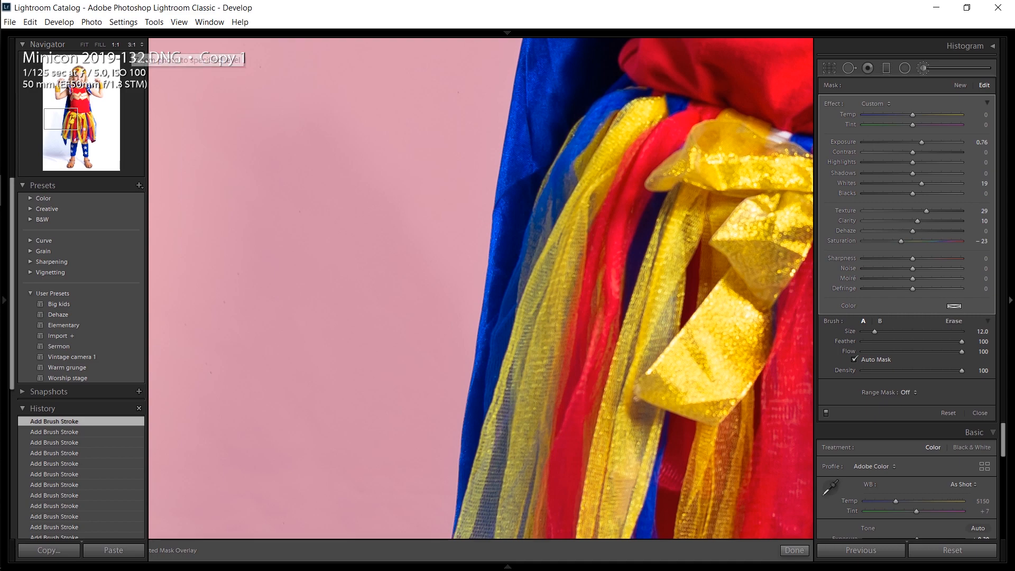
pyautogui.click(132, 44)
pyautogui.click(135, 44)
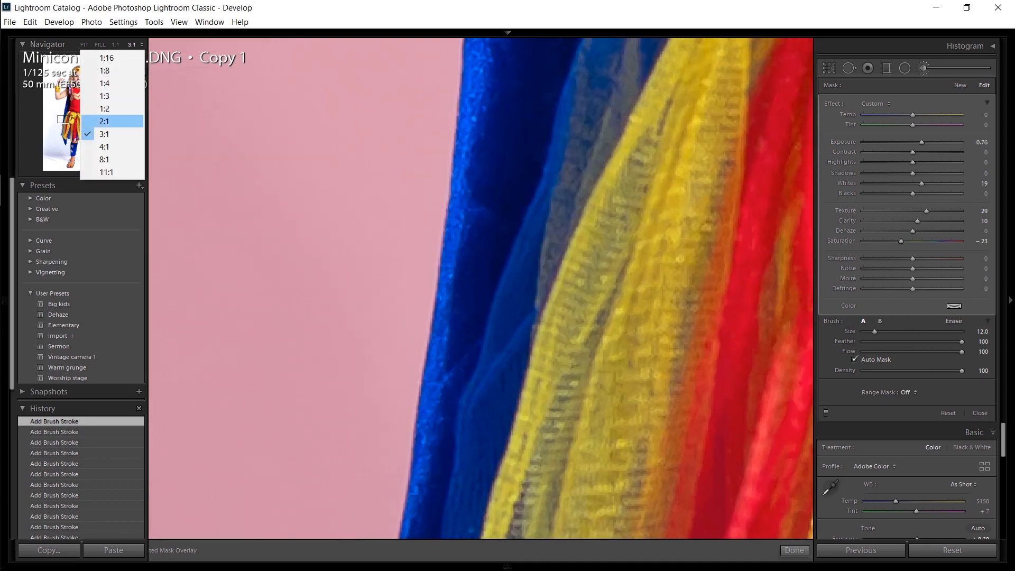
pyautogui.click(113, 122)
pyautogui.moveTo(62, 119); pyautogui.dragTo(77, 76)
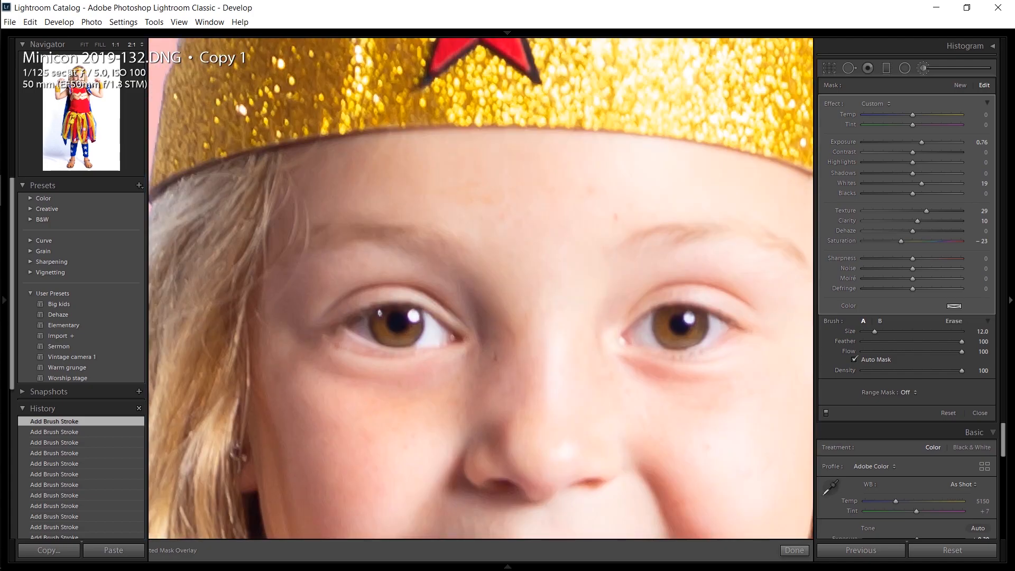
pyautogui.click(116, 45)
pyautogui.moveTo(75, 76); pyautogui.dragTo(98, 89)
pyautogui.moveTo(302, 170)
pyautogui.mouseDown()
pyautogui.moveTo(367, 201)
pyautogui.moveTo(397, 285)
pyautogui.moveTo(434, 331)
pyautogui.moveTo(432, 253)
pyautogui.mouseUp()
pyautogui.moveTo(393, 163)
pyautogui.mouseDown()
pyautogui.moveTo(318, 128)
pyautogui.moveTo(282, 129)
pyautogui.mouseUp()
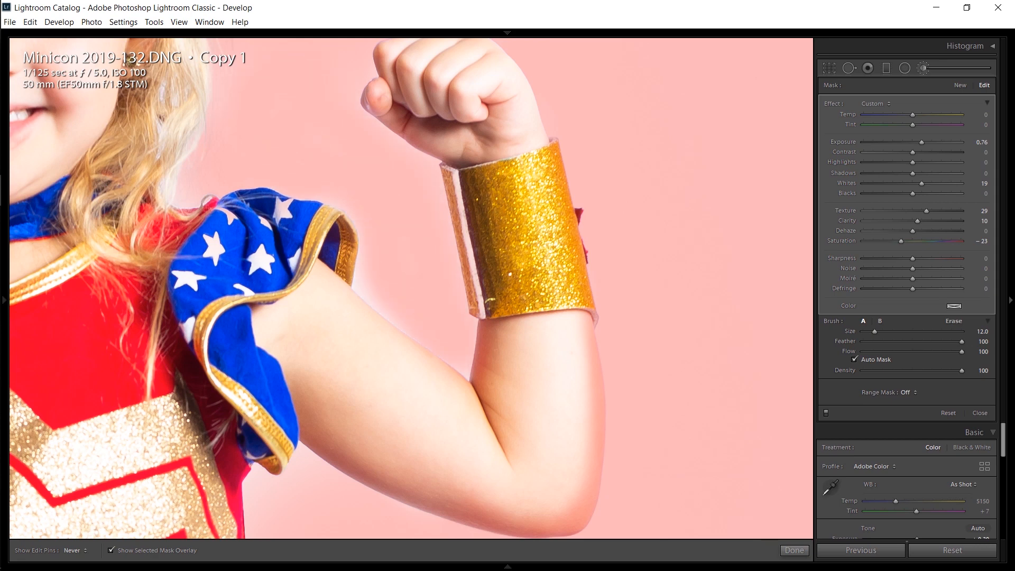
pyautogui.moveTo(362, 240)
pyautogui.mouseDown()
pyautogui.moveTo(364, 280)
pyautogui.moveTo(383, 309)
pyautogui.mouseUp()
pyautogui.press('h')
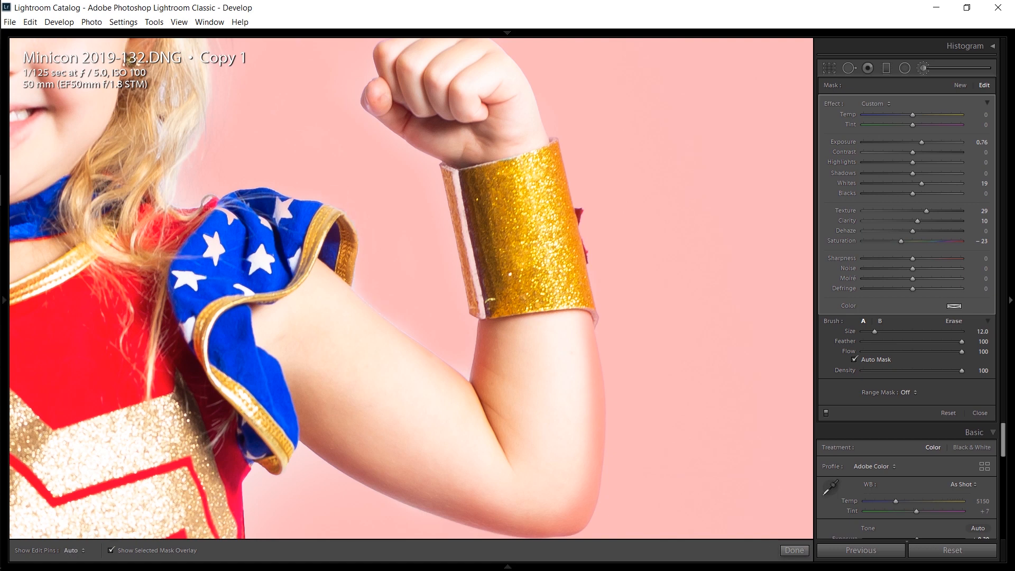
pyautogui.press('h')
# Try brushing with Auto Mask straight across the girl's upper arm, and undo the stroke
pyautogui.moveTo(386, 325); pyautogui.dragTo(391, 492)
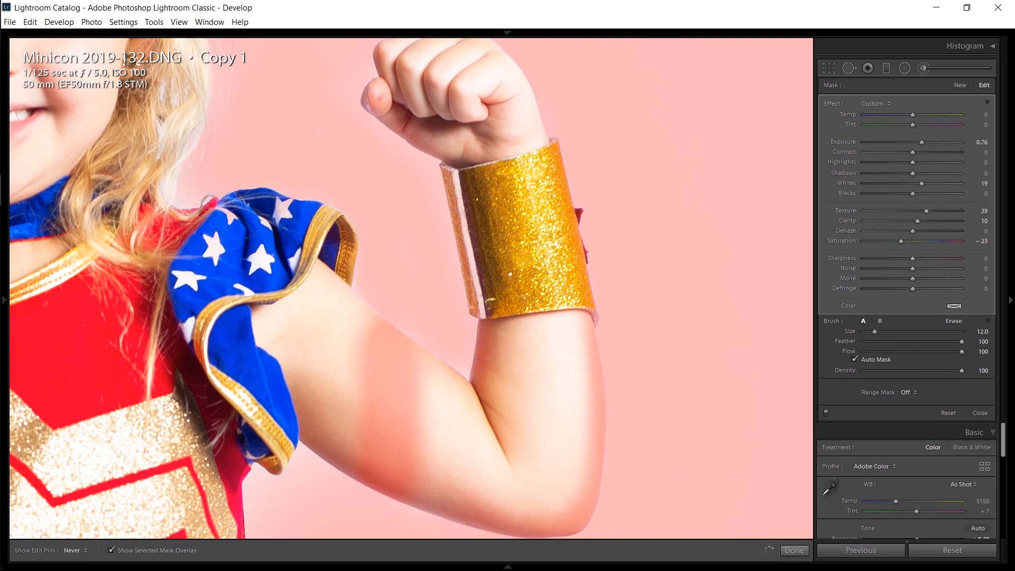
pyautogui.press('h')
pyautogui.hotkey('ctrl', 'z')
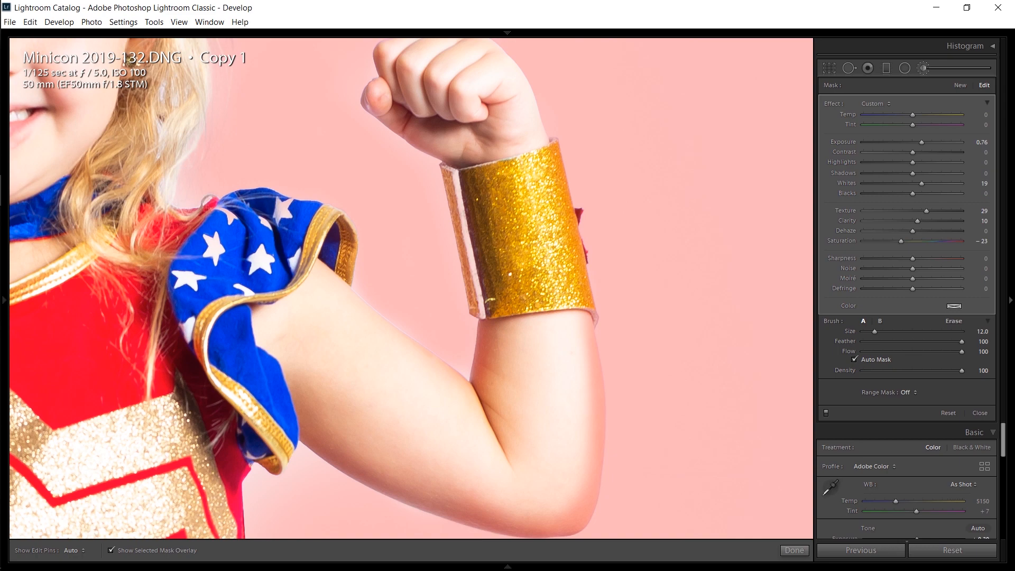
# Extend the mask over the backdrop between the hair and the raised hand on the photo's left
pyautogui.moveTo(413, 265); pyautogui.dragTo(434, 335)
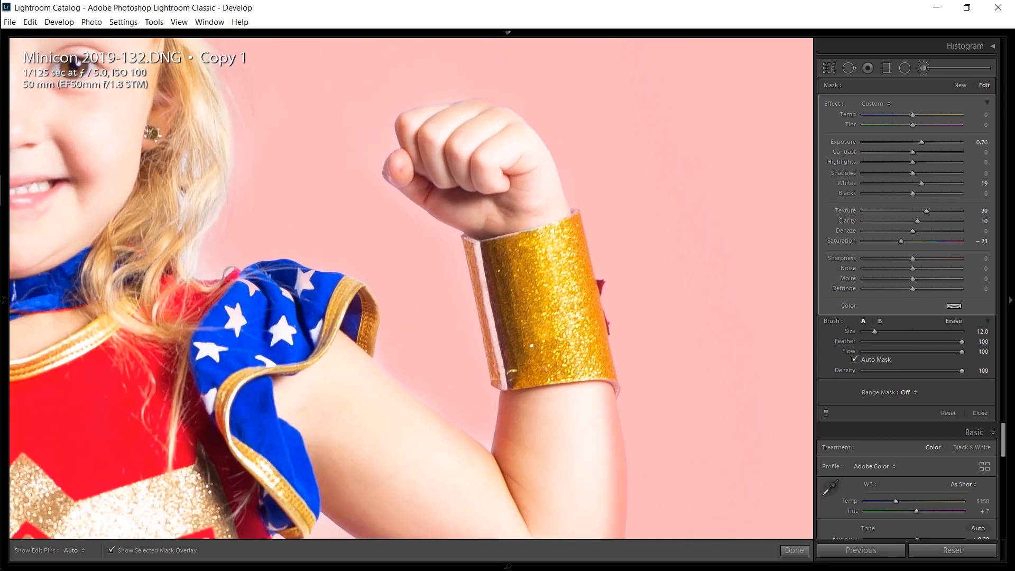
pyautogui.press('z')
pyautogui.press('z')
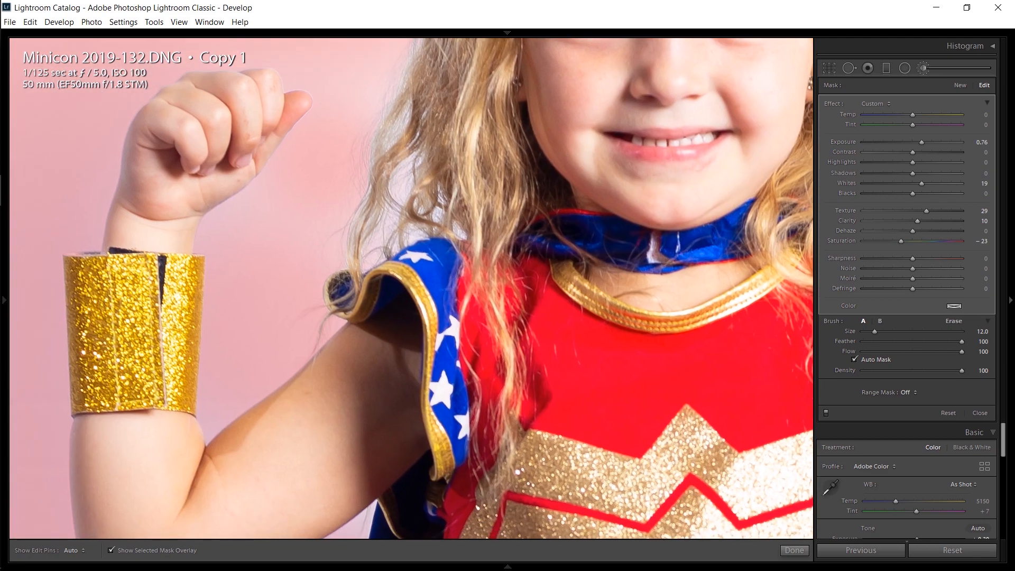
pyautogui.press('h')
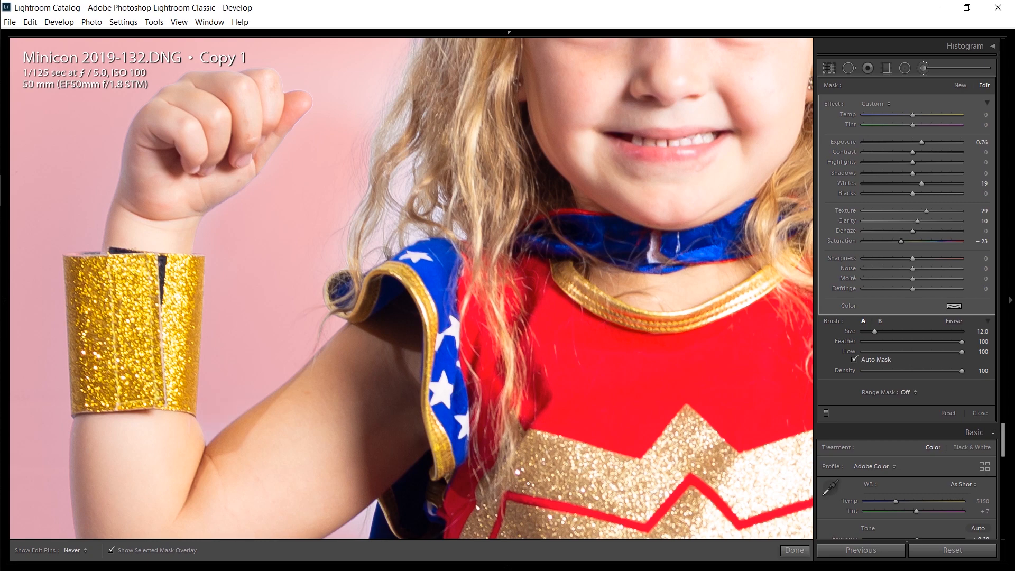
pyautogui.press('h')
# Paint the remaining unmasked backdrop above the raised fist and along the outer edge of the hair
pyautogui.moveTo(381, 100); pyautogui.dragTo(364, 265)
pyautogui.press('h')
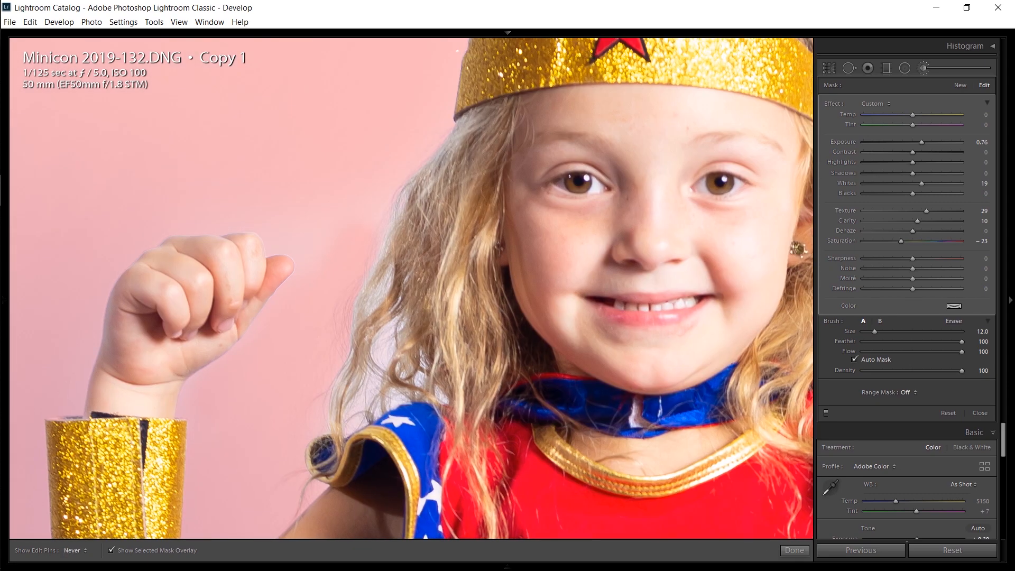
pyautogui.press('h')
pyautogui.press('h')
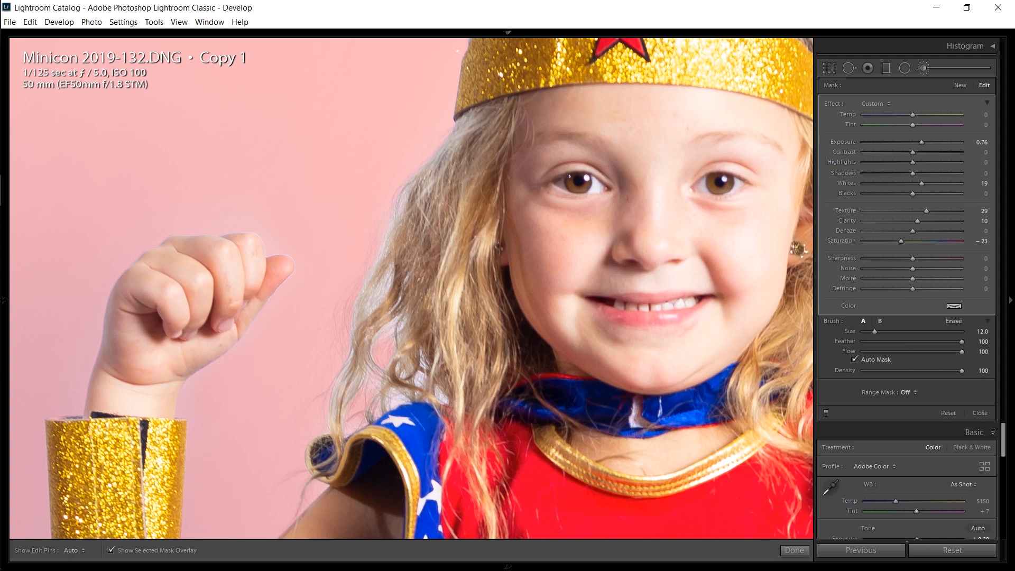
# Examine the mask edges down the photo's left side, along the raised arm, cape and tulle skirt to the leggings
pyautogui.moveTo(338, 415); pyautogui.dragTo(492, 157)
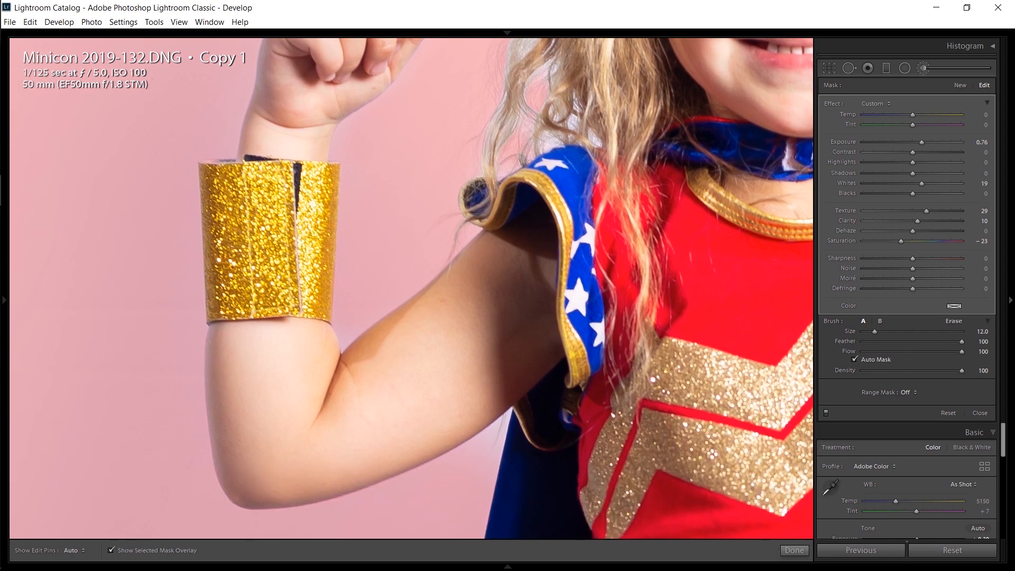
pyautogui.moveTo(492, 436); pyautogui.dragTo(376, 283)
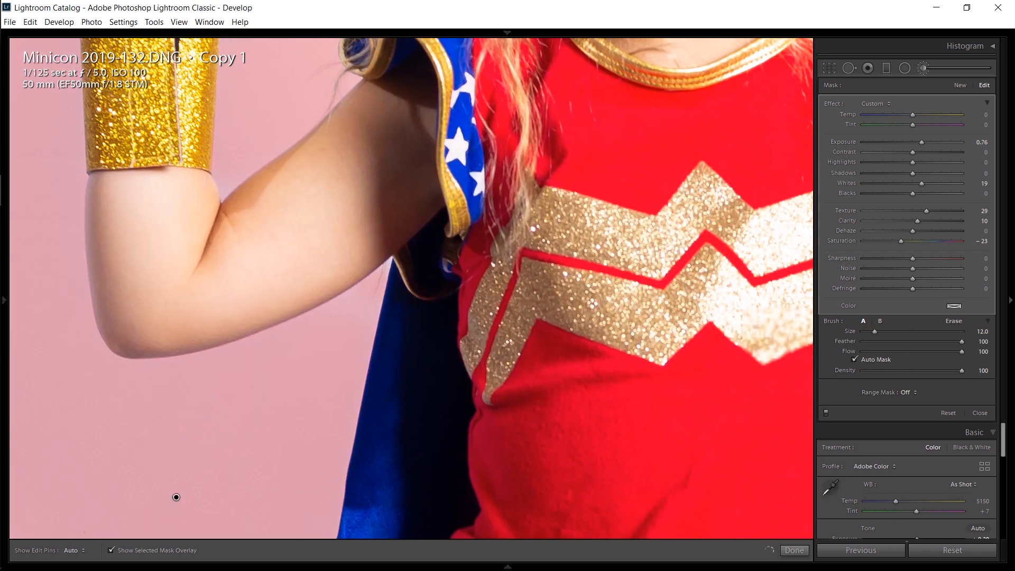
pyautogui.moveTo(475, 454); pyautogui.dragTo(458, 120)
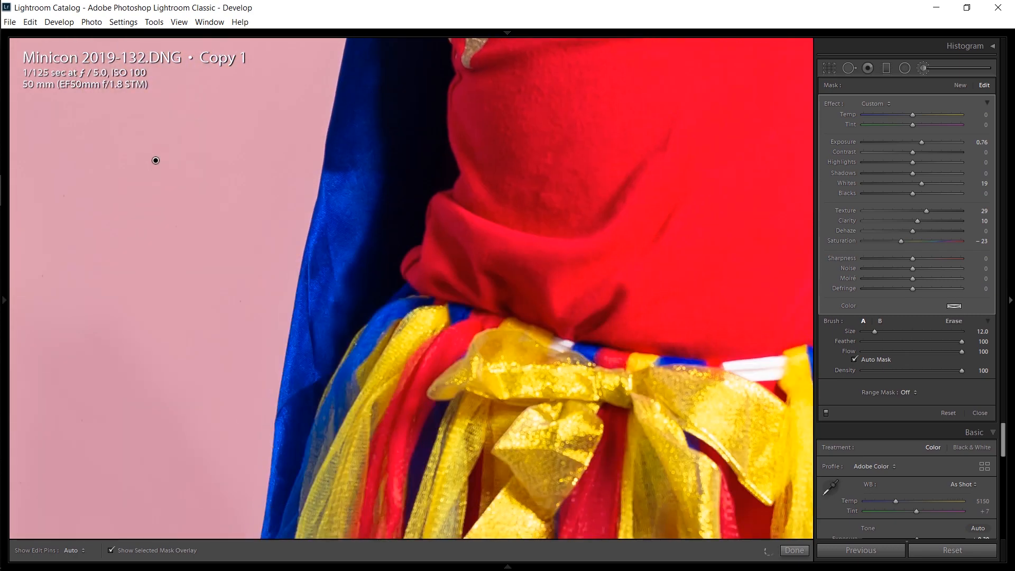
pyautogui.moveTo(465, 449); pyautogui.dragTo(415, 130)
pyautogui.moveTo(465, 449); pyautogui.dragTo(502, 201)
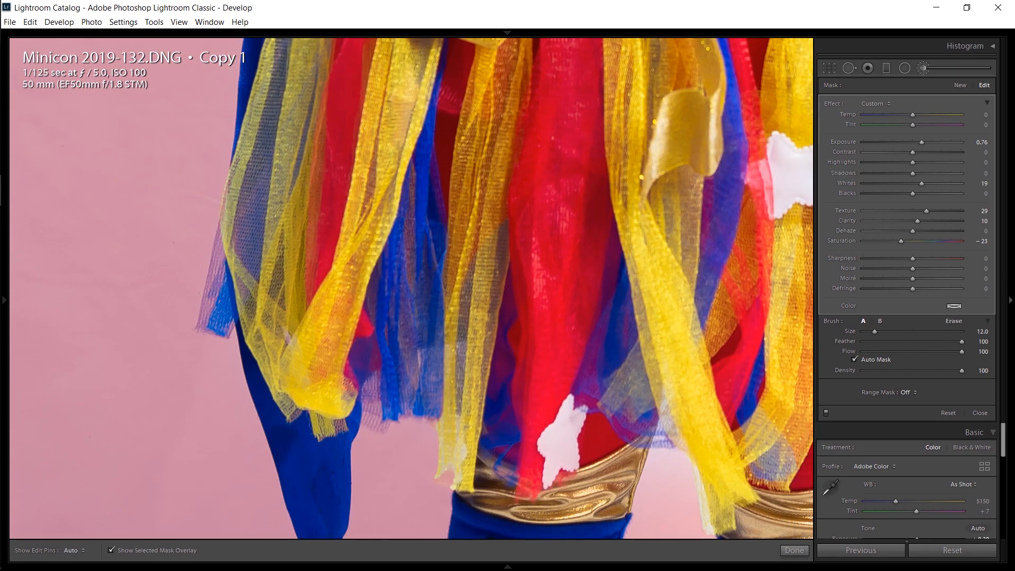
pyautogui.moveTo(475, 450); pyautogui.dragTo(289, 233)
pyautogui.press('h')
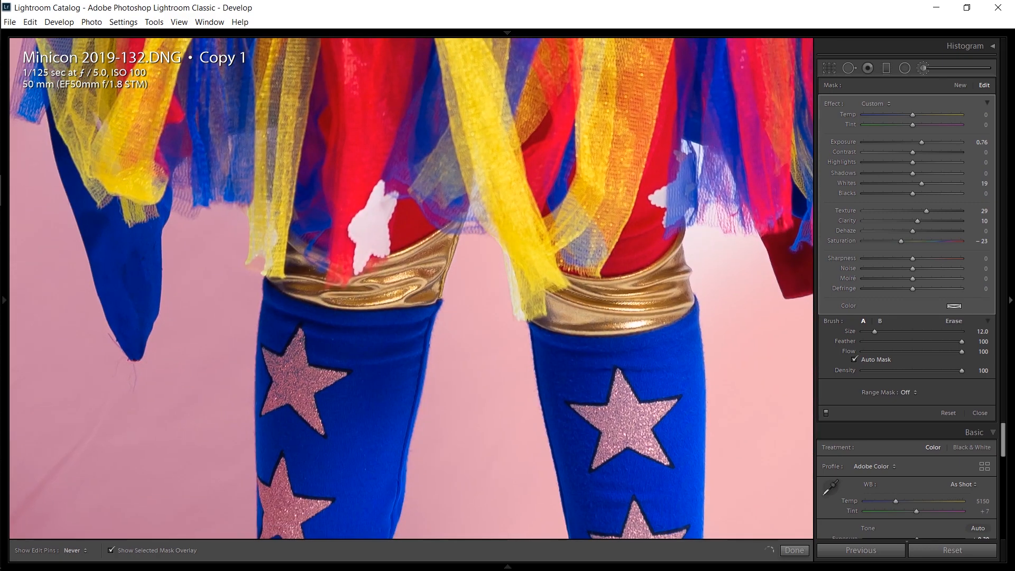
pyautogui.press('h')
pyautogui.press('h')
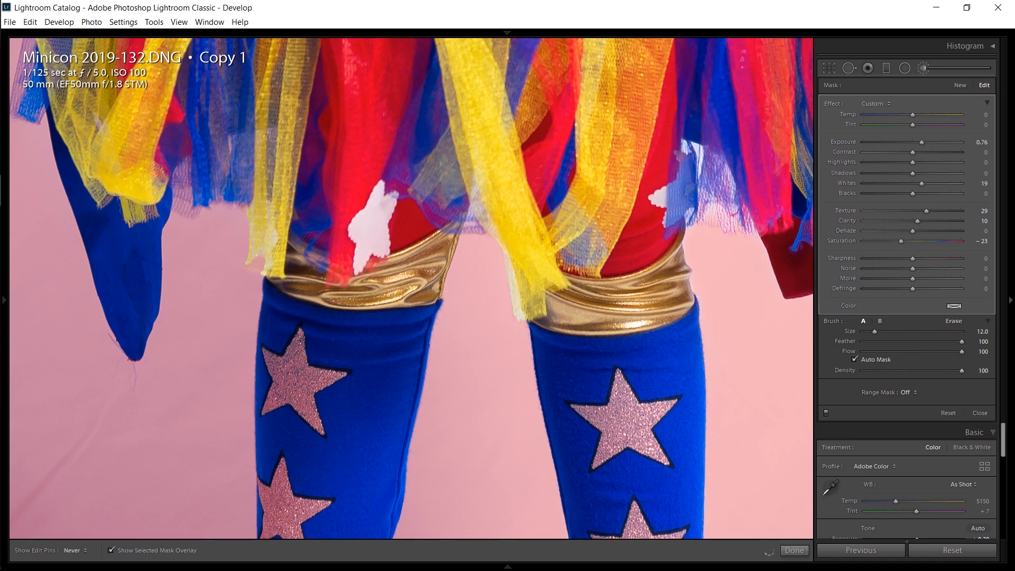
pyautogui.press('h')
pyautogui.press('z')
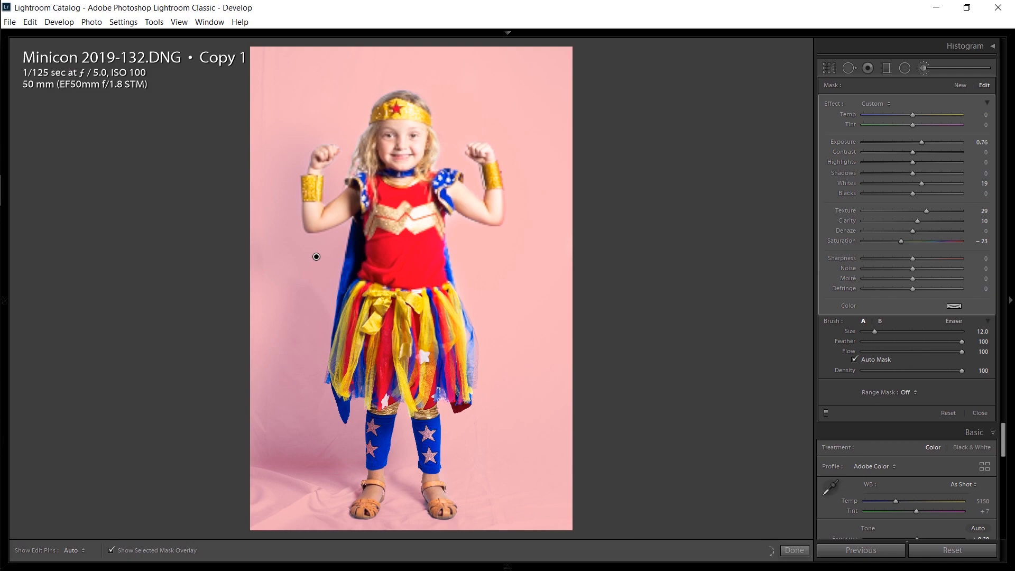
pyautogui.press('z')
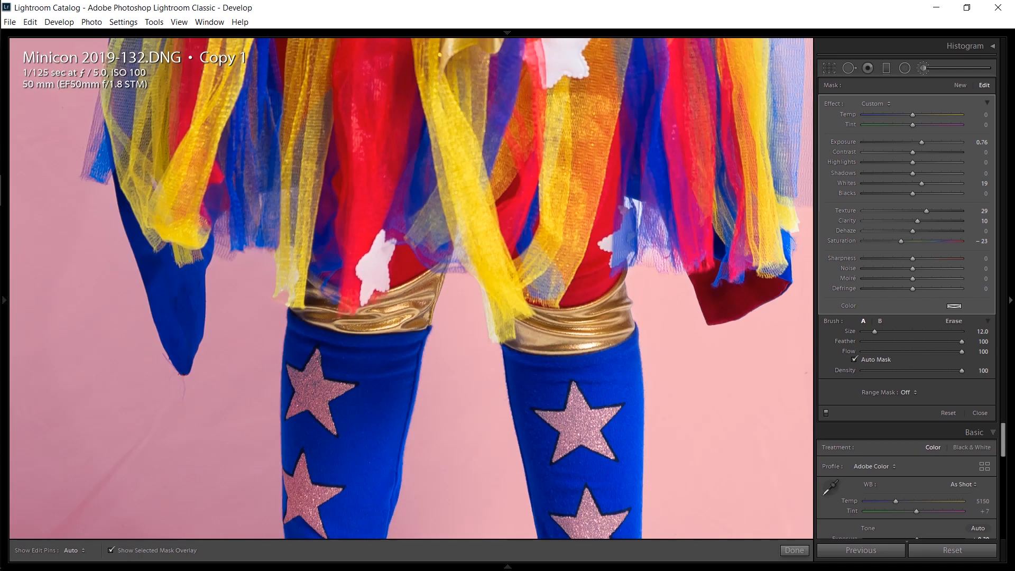
# Examine the mask edges beside the torso, cape and raised arm on the photo's right, and return to the whole photo
pyautogui.moveTo(450, 132); pyautogui.dragTo(233, 508)
pyautogui.moveTo(370, 132); pyautogui.dragTo(312, 469)
pyautogui.moveTo(401, 133); pyautogui.dragTo(402, 402)
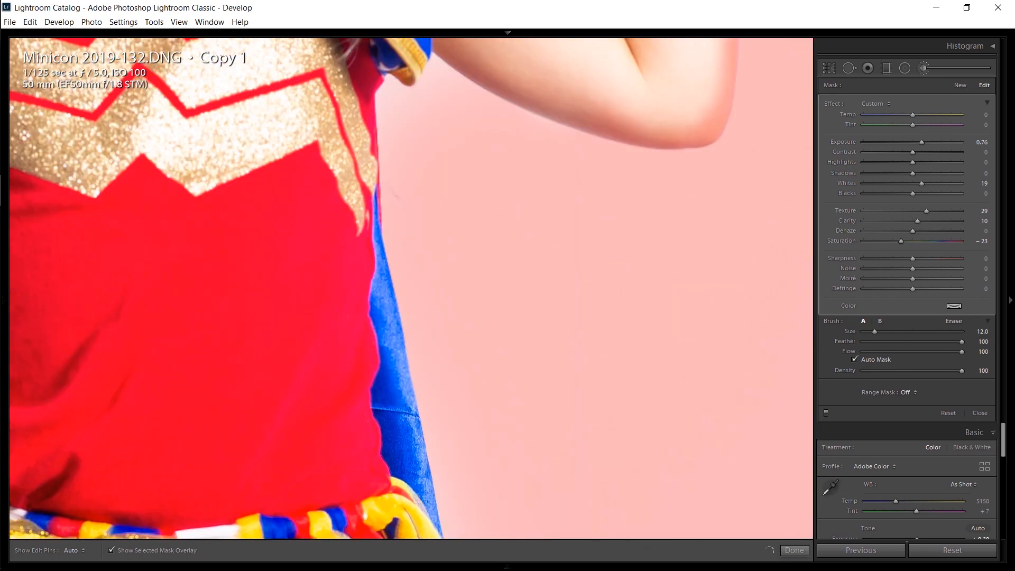
pyautogui.moveTo(370, 159); pyautogui.dragTo(417, 401)
pyautogui.press('h')
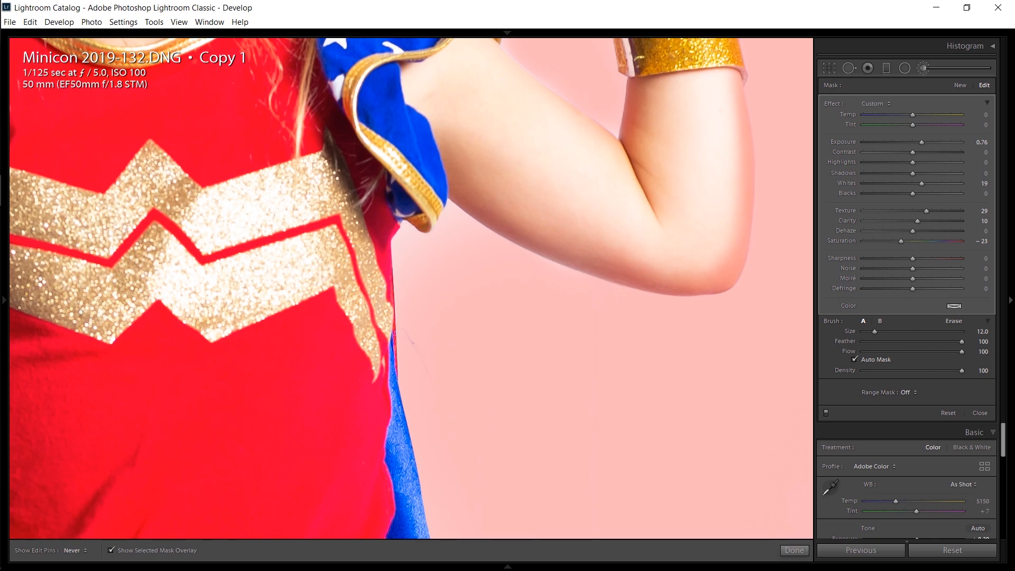
pyautogui.press('h')
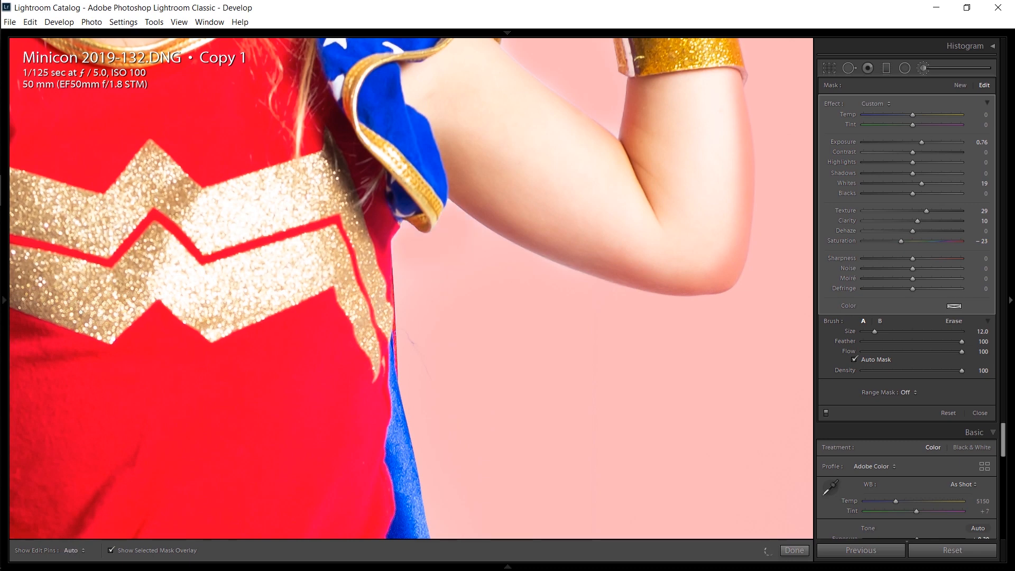
pyautogui.press('z')
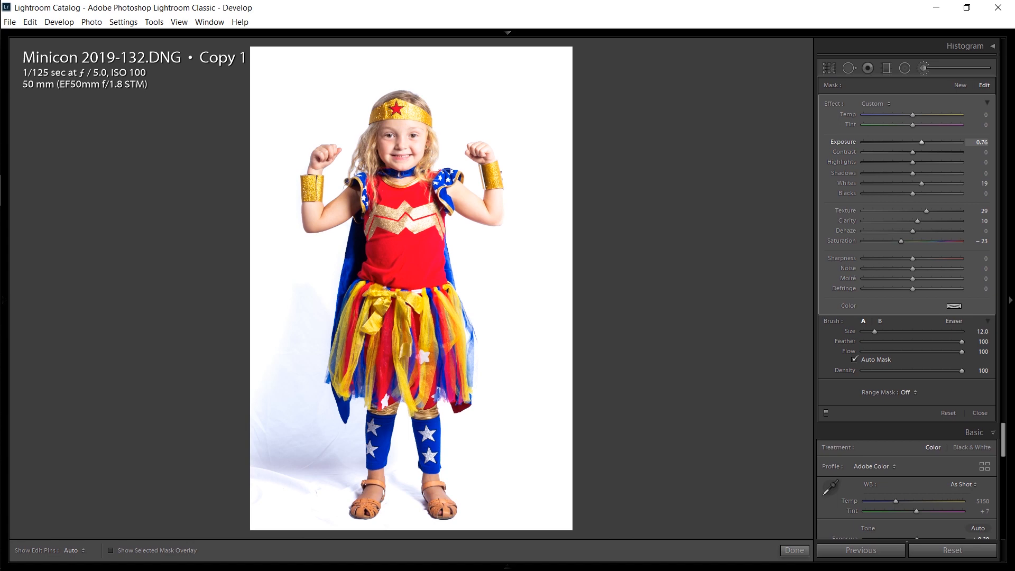
# Set the mask's exposure to -4.00 and brush over the missed bright patches in the upper backdrop with a size 6 brush
pyautogui.moveTo(921, 142); pyautogui.dragTo(863, 141)
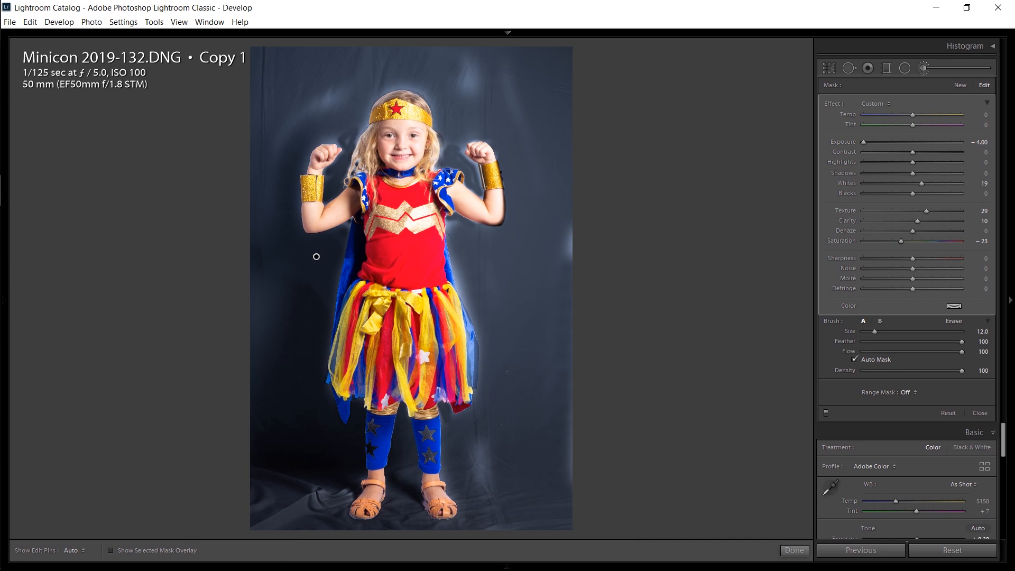
pyautogui.press(']')
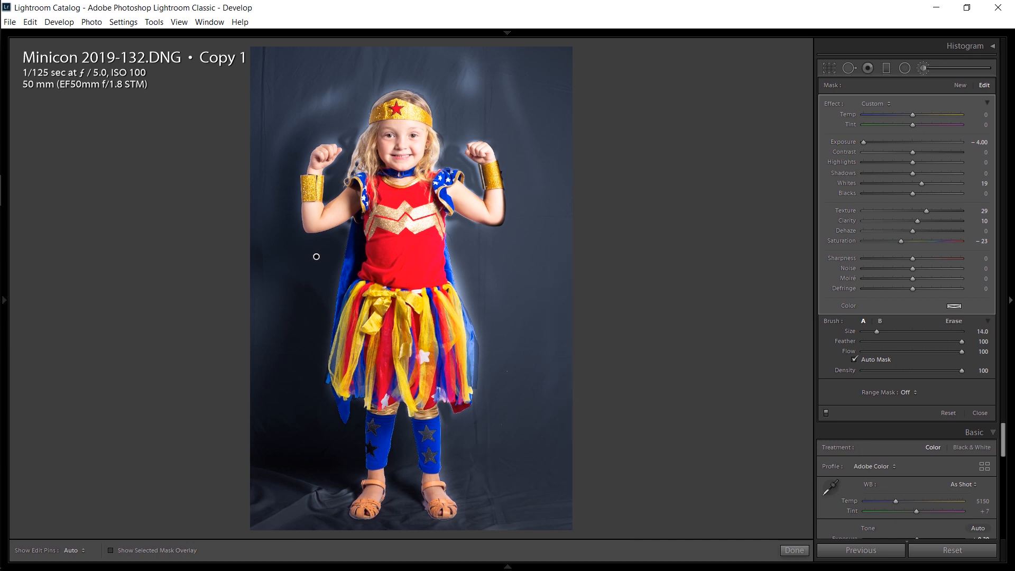
pyautogui.press('h')
pyautogui.press('h')
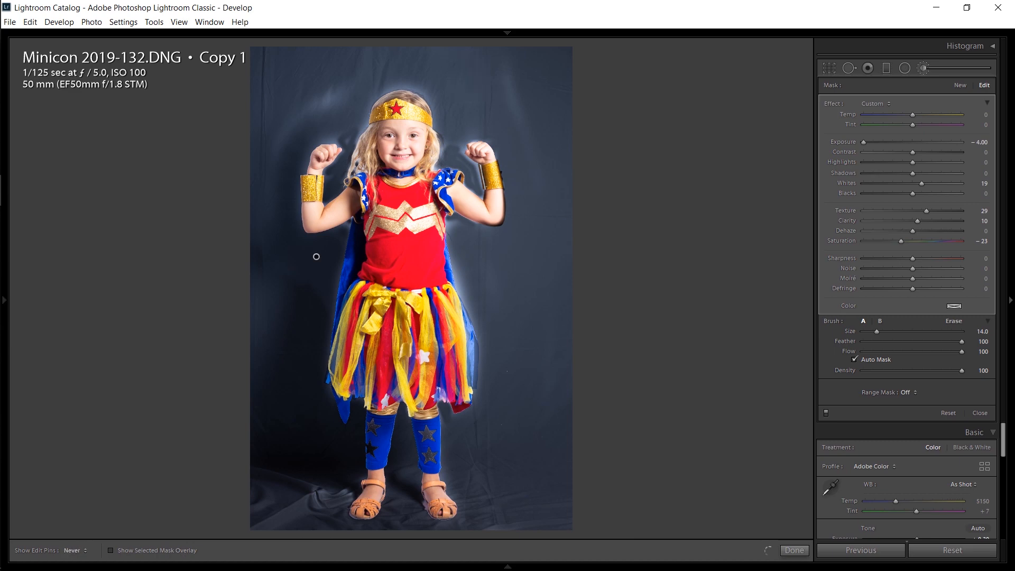
pyautogui.press('[')
pyautogui.moveTo(336, 95); pyautogui.dragTo(280, 154)
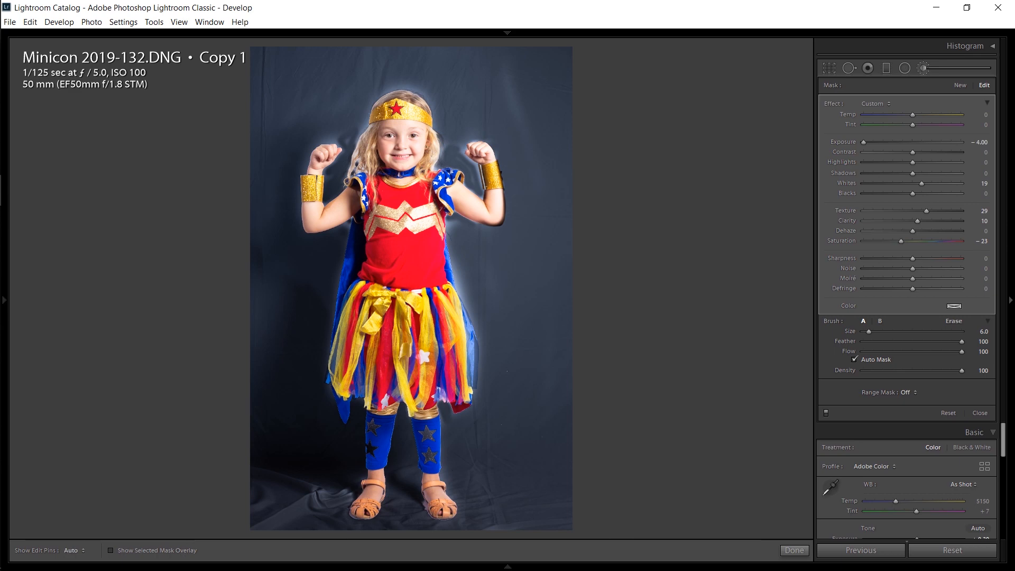
pyautogui.press('h')
pyautogui.press('h')
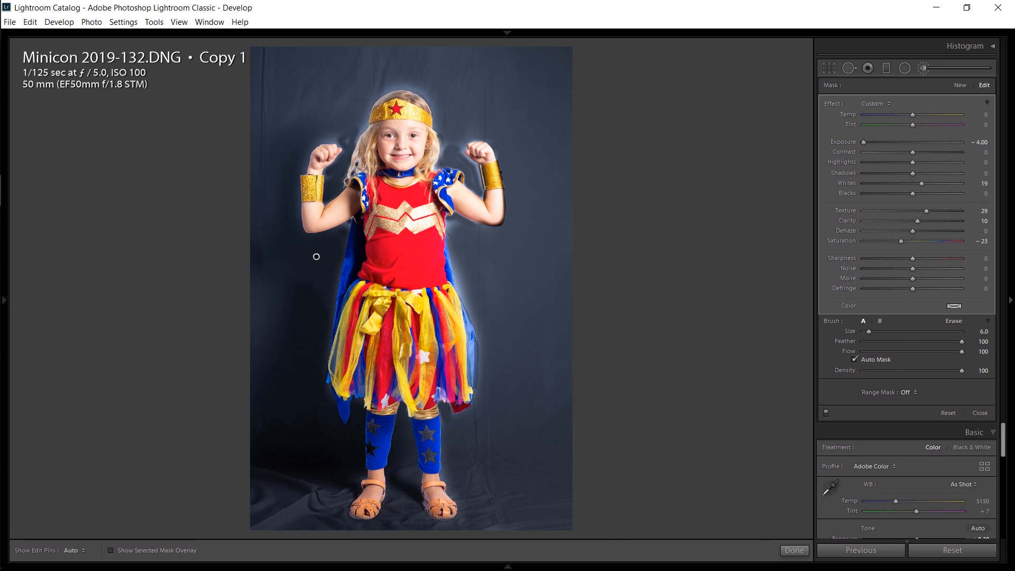
pyautogui.press('h')
pyautogui.press('h')
pyautogui.press('h')
pyautogui.press('h')
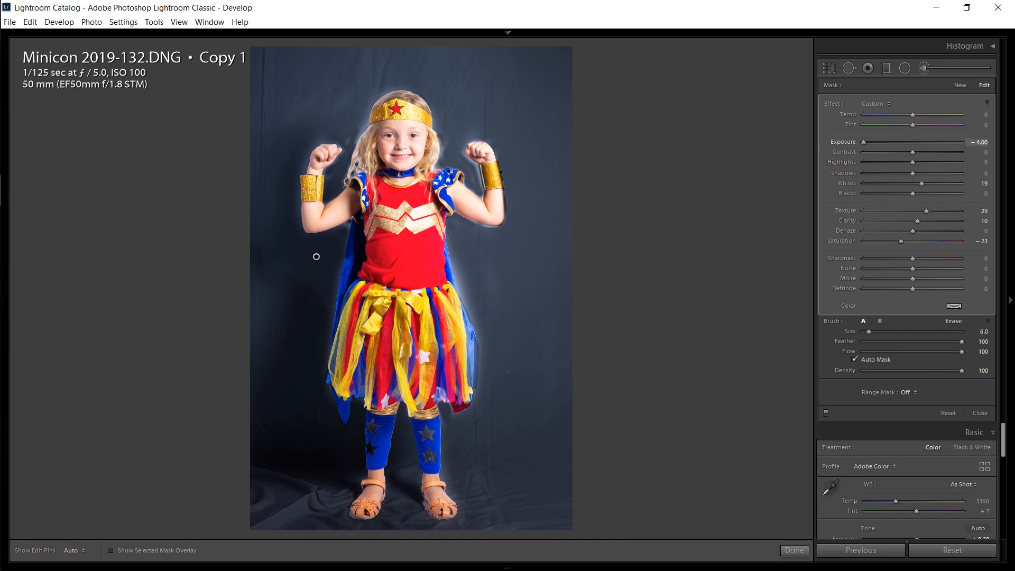
# Set the backdrop mask's exposure to 1.62 and shadows to 45, and reset its texture and clarity to 0
pyautogui.moveTo(863, 142); pyautogui.dragTo(919, 142)
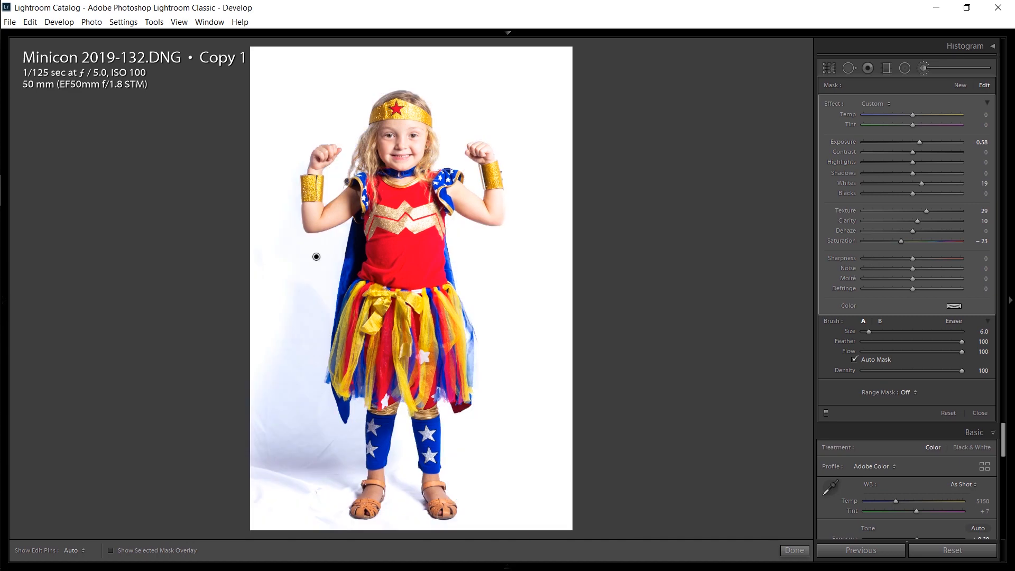
pyautogui.moveTo(919, 142)
pyautogui.mouseDown()
pyautogui.moveTo(957, 142)
pyautogui.moveTo(933, 143)
pyautogui.mouseUp()
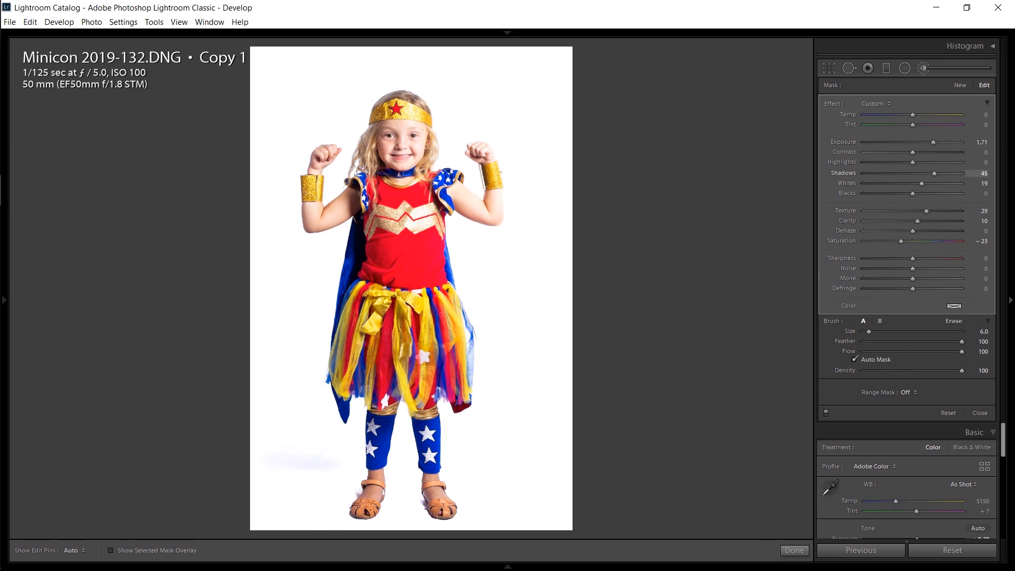
pyautogui.moveTo(933, 142); pyautogui.dragTo(929, 142)
pyautogui.doubleClick(926, 211)
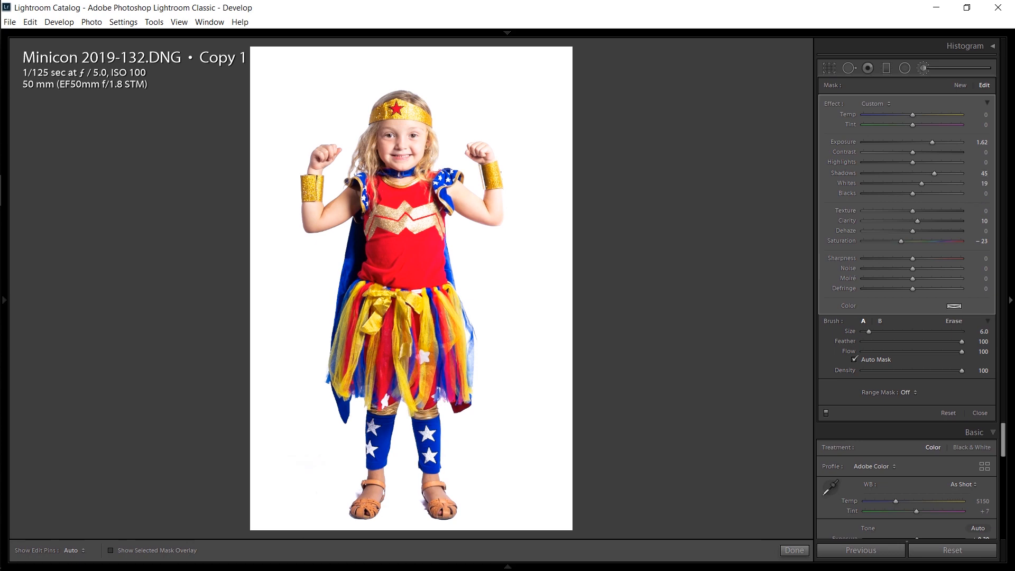
pyautogui.doubleClick(917, 220)
# Compare the photo with and without the brush adjustments, leaving them enabled
pyautogui.click(825, 412)
pyautogui.click(826, 413)
pyautogui.click(826, 412)
pyautogui.click(826, 412)
# With the mask overlay shown, erase the mask from the leggings' stars and the star at the skirt's hem, and hide the overlay
pyautogui.press('o')
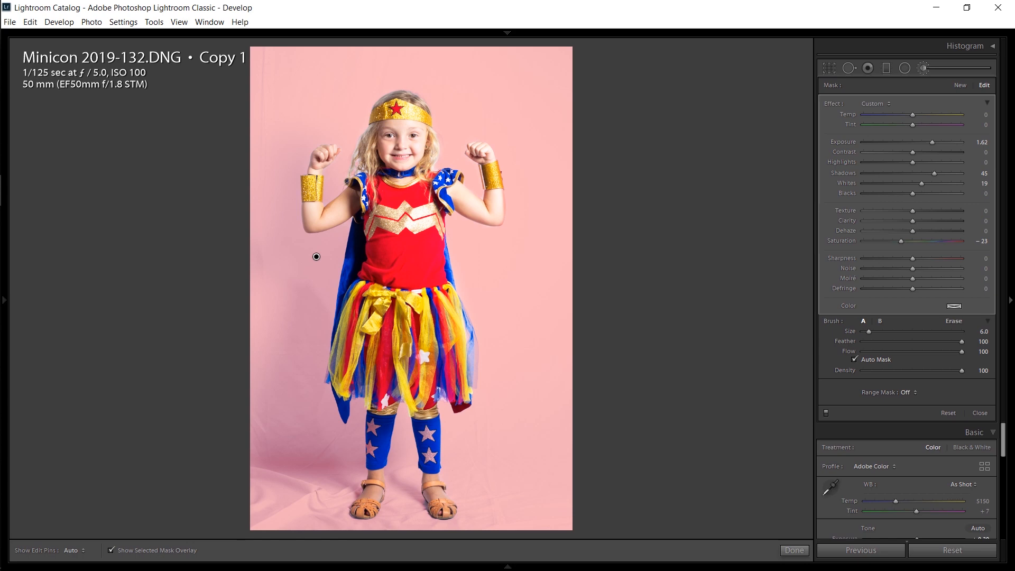
pyautogui.press('alt')
pyautogui.moveTo(427, 430); pyautogui.dragTo(430, 456)
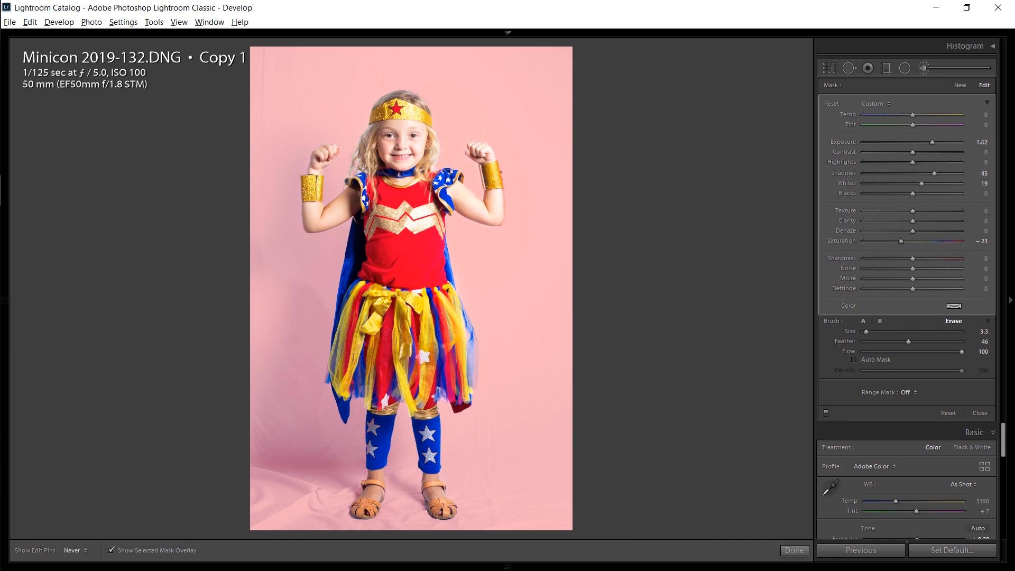
pyautogui.click(385, 401)
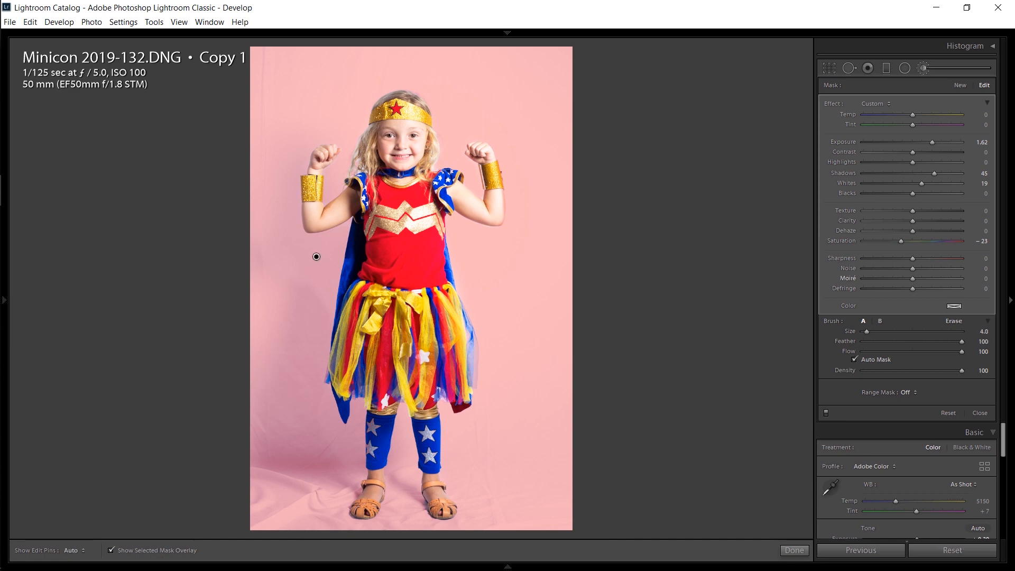
pyautogui.press('o')
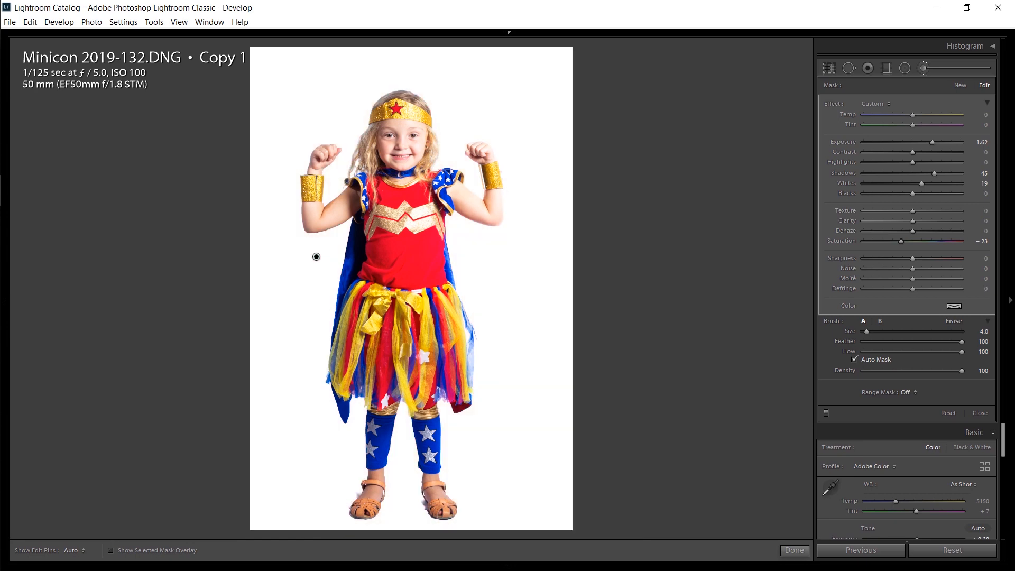
# Examine the whitened backdrop at 1:1 around the raised arm and the sandals, and close the adjustment brush
pyautogui.press('z')
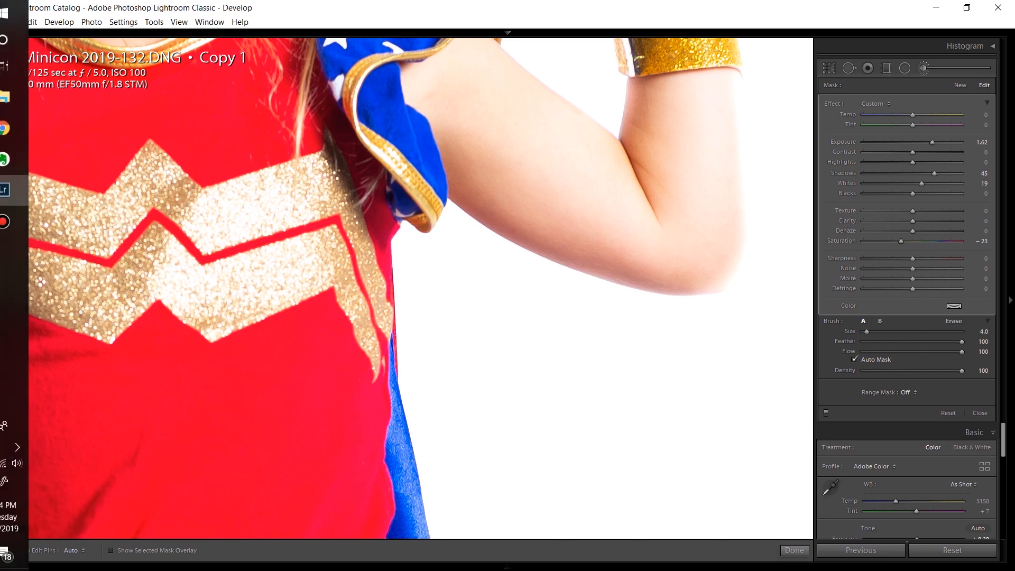
pyautogui.moveTo(4, 299)
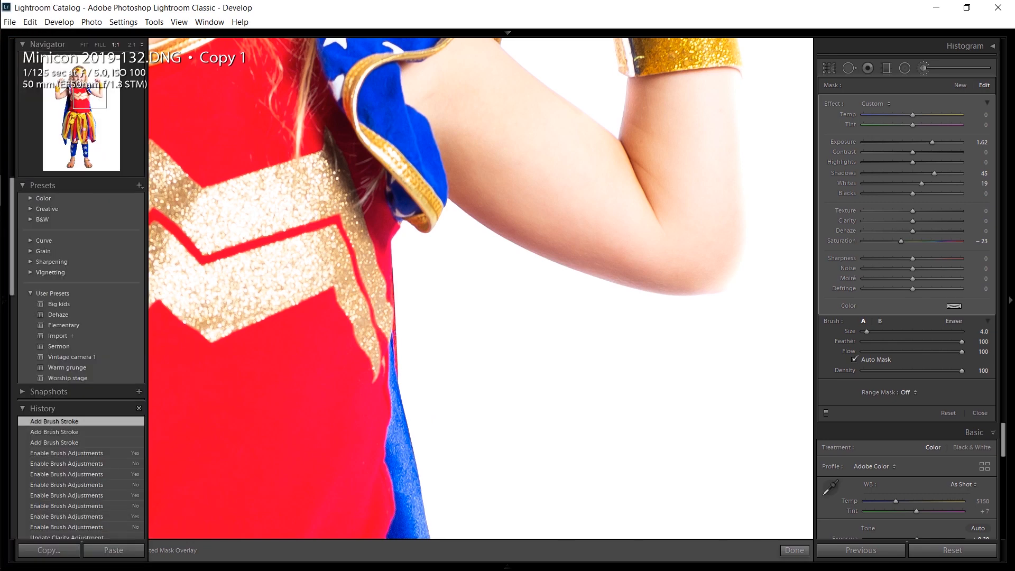
pyautogui.moveTo(89, 98); pyautogui.dragTo(73, 166)
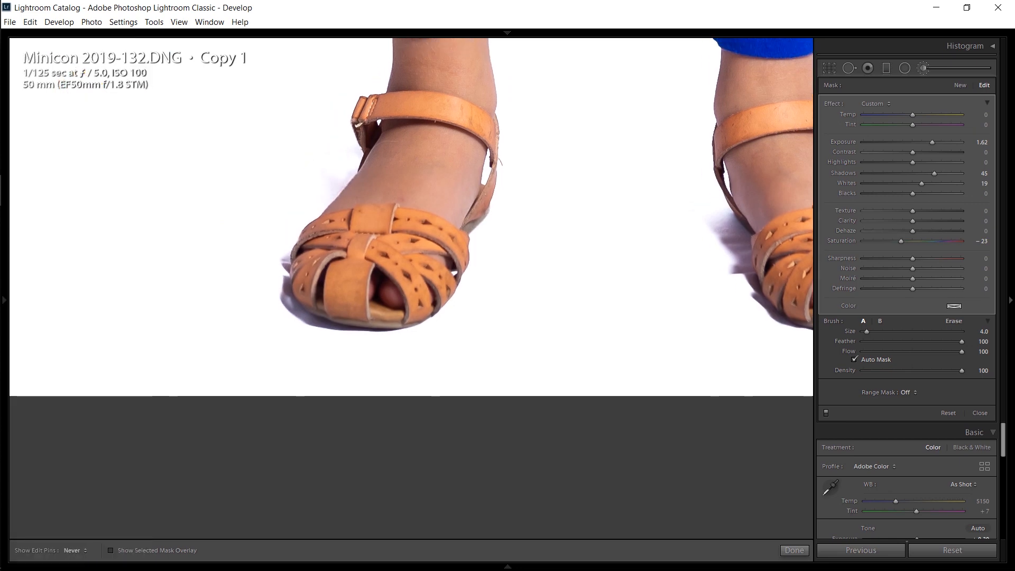
pyautogui.press('h')
pyautogui.moveTo(529, 212); pyautogui.dragTo(341, 321)
pyautogui.press('z')
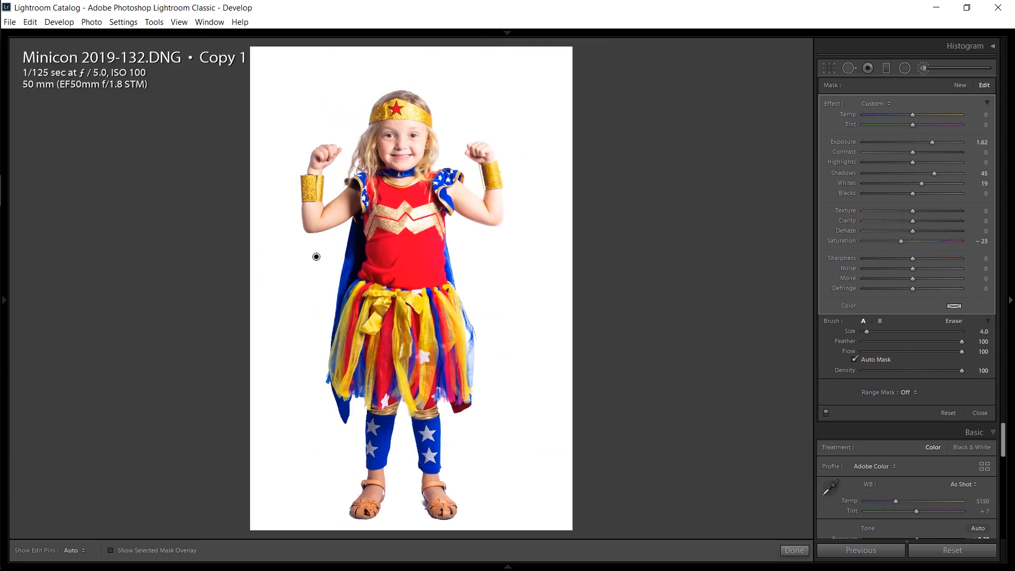
pyautogui.press('k')
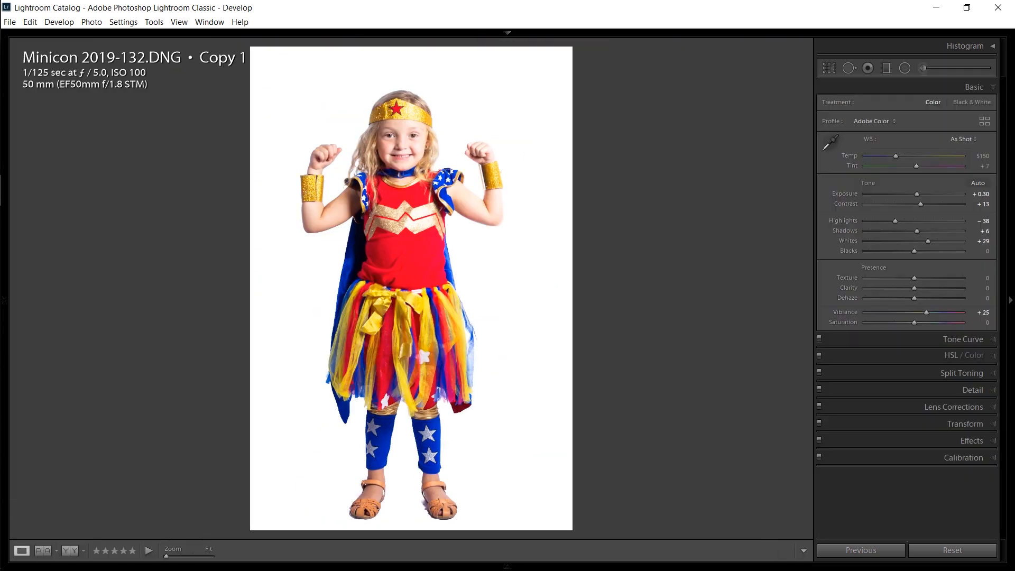